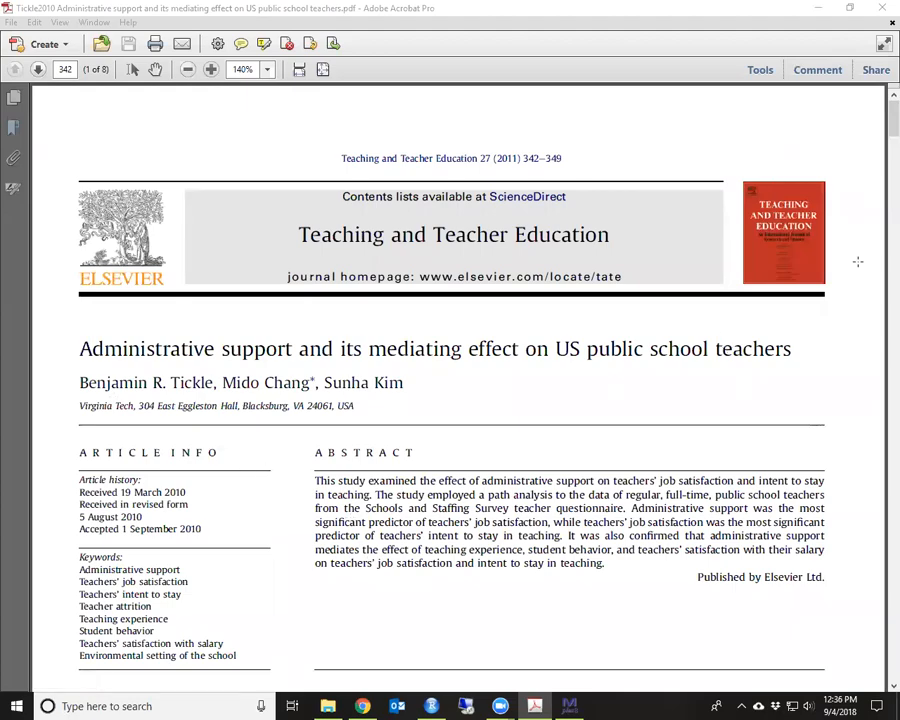
- Examine the article's Fig. 1 conceptual model, Fig. 2 path analysis model and Table 1 correlations at 200% zoom
left_click_drag(889, 118, 880, 384)
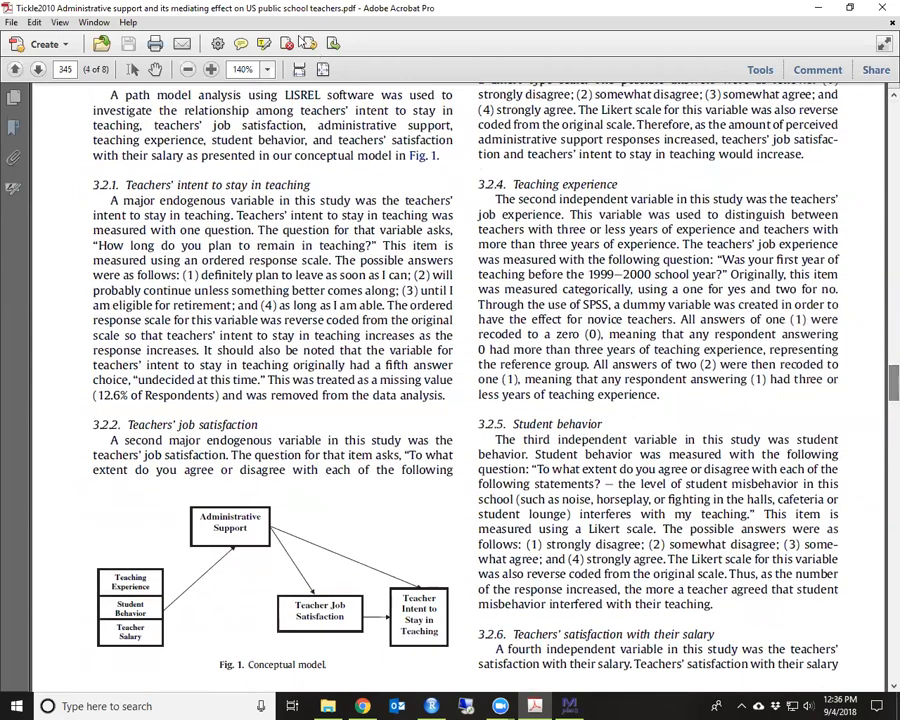
left_click(211, 69)
left_click(211, 69)
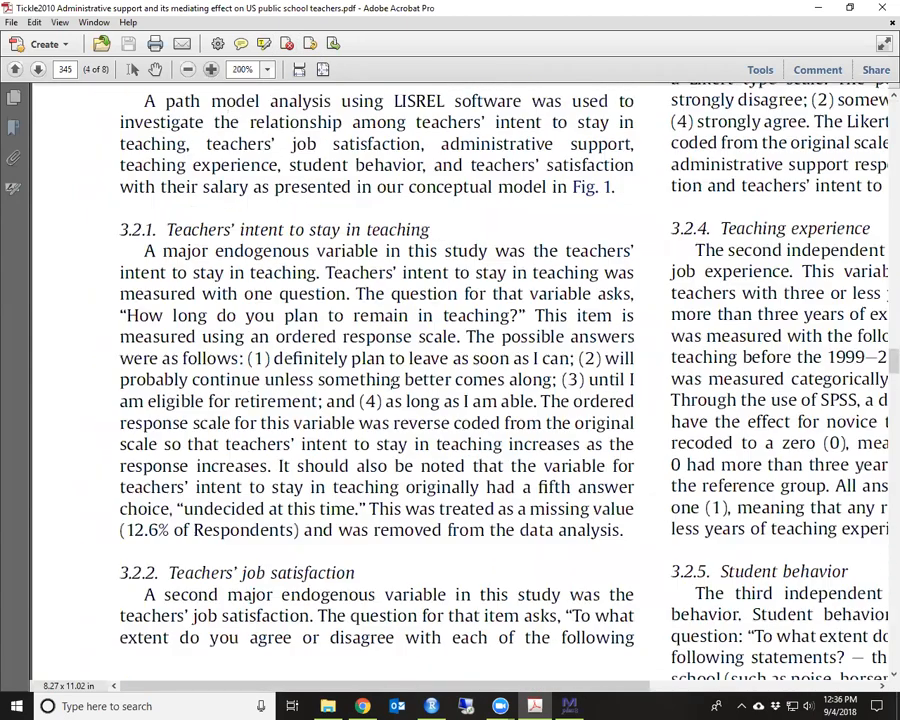
scroll(519, 574, "down", 5)
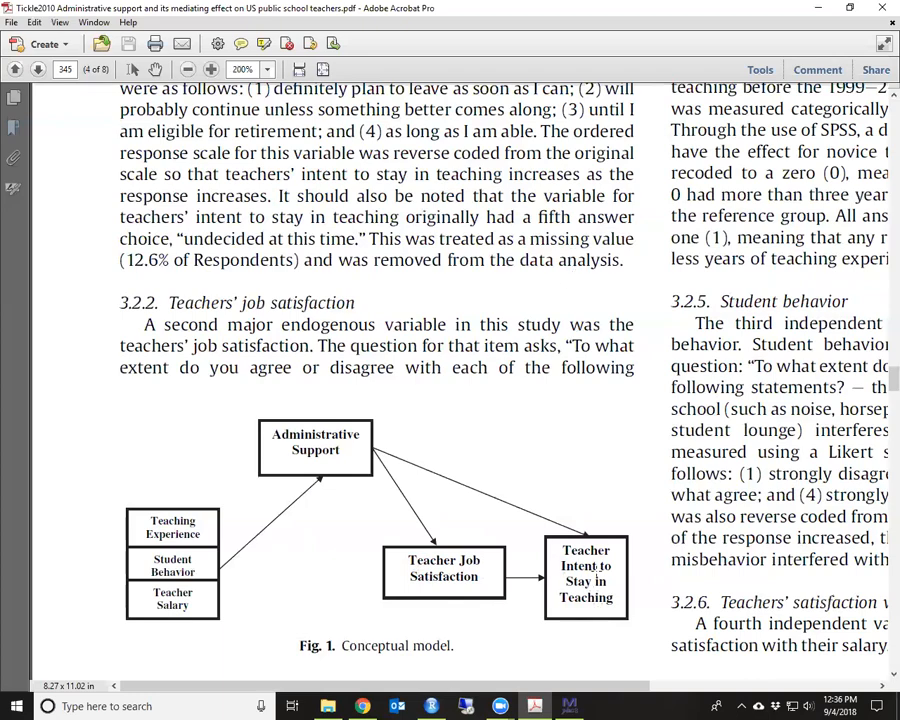
scroll(596, 573, "down", 10)
scroll(587, 539, "down", 10)
scroll(563, 490, "down", 10)
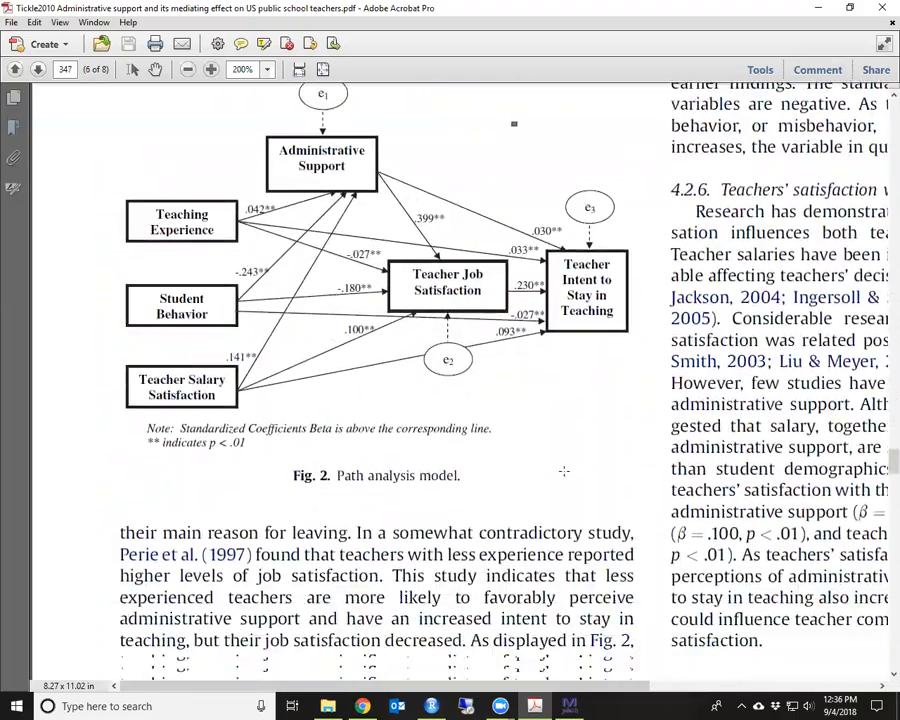
scroll(563, 471, "up", 1)
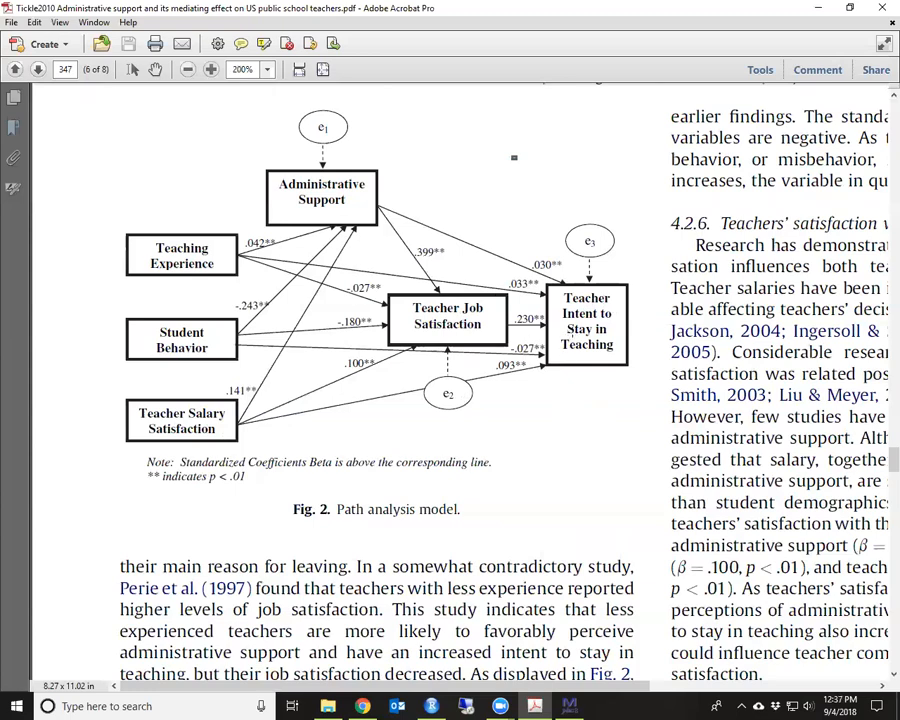
scroll(574, 330, "up", 10)
scroll(510, 330, "down", 1)
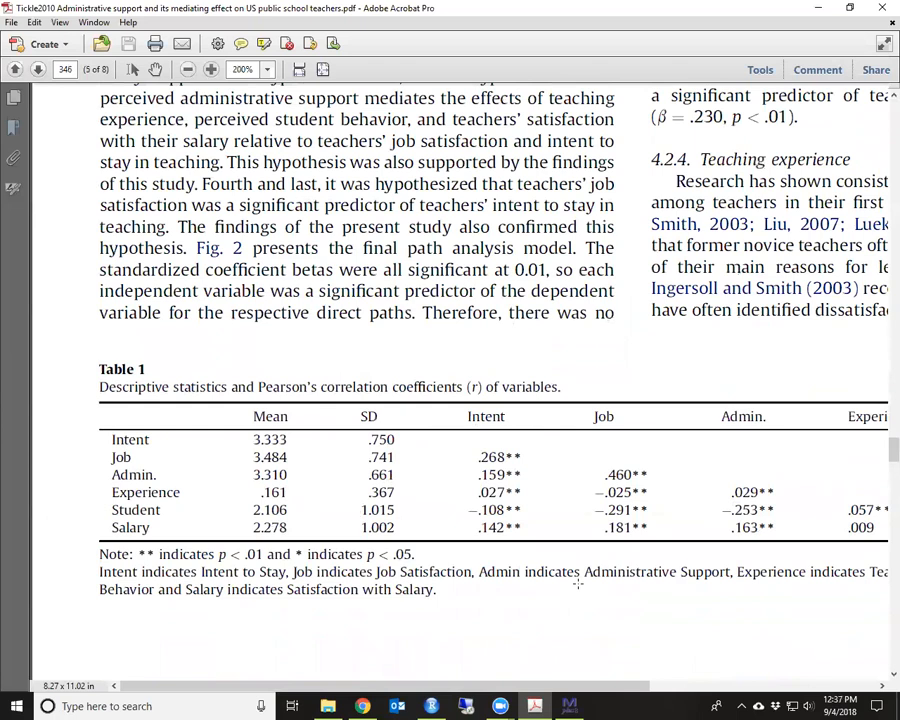
- Switch to File Explorer, view the contents of Tickle2010_corr_and_sd_matrix.txt in the Tickle SASS folder, and close the file
left_click(327, 706)
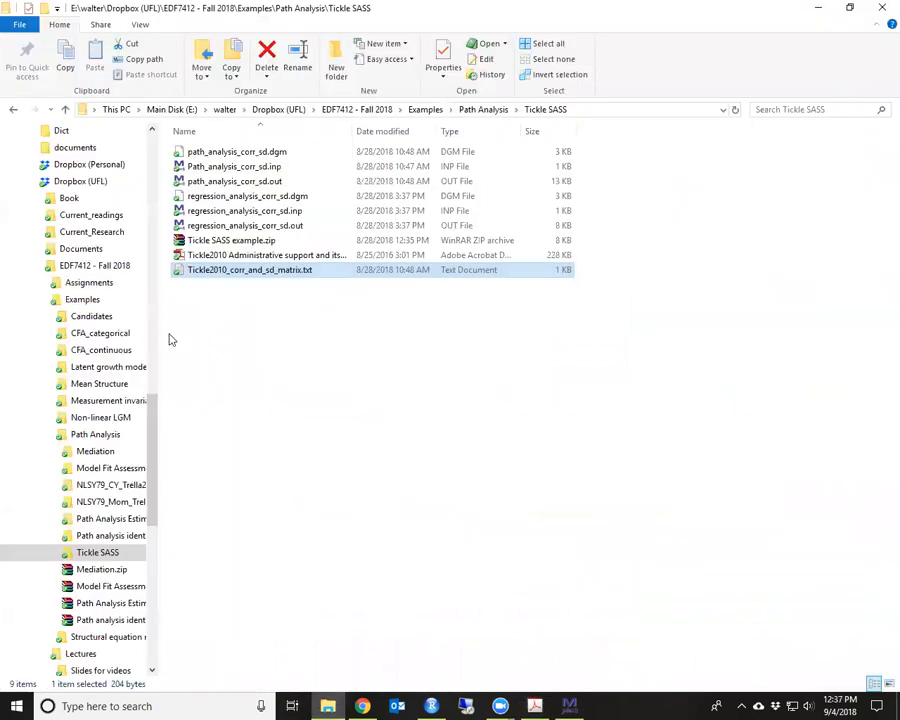
double_click(206, 271)
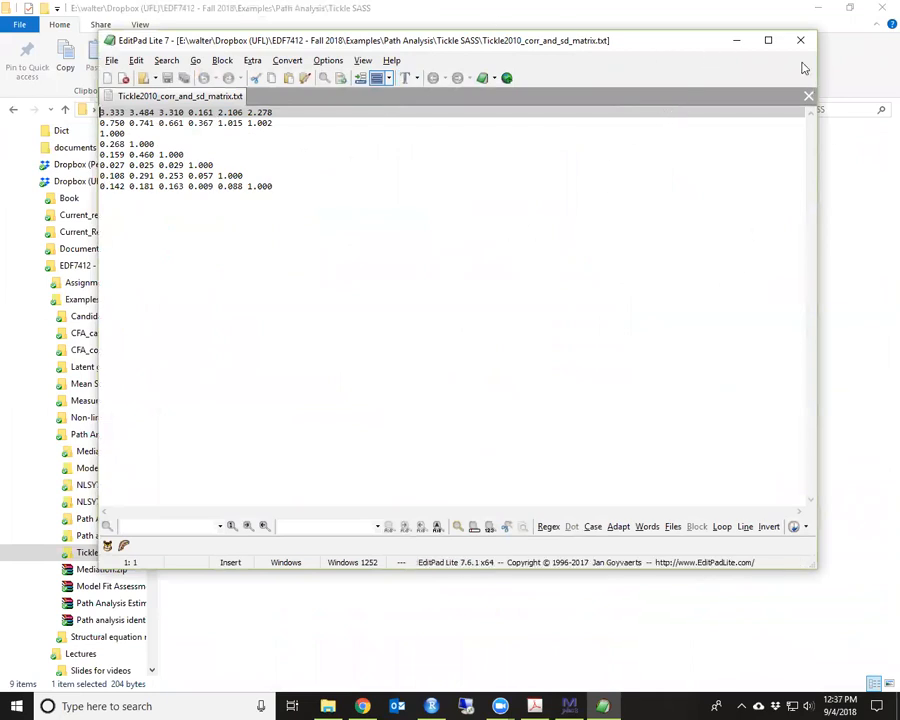
left_click(800, 46)
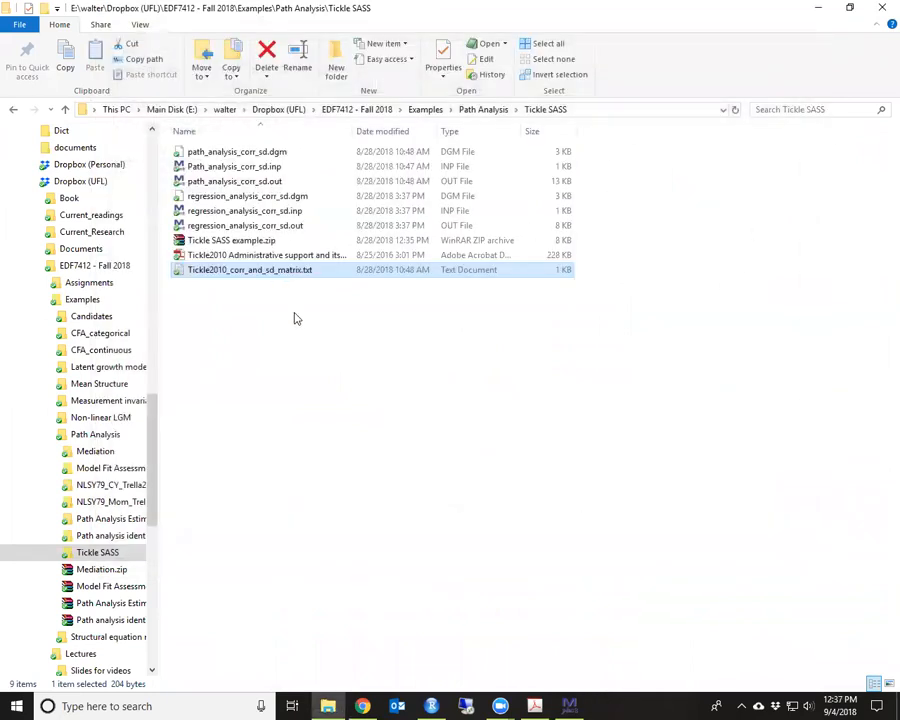
- Switch to Mplus, start the SEM language generator, and title the analysis "Tickle et at. regression" with the Summary data type
left_click(569, 706)
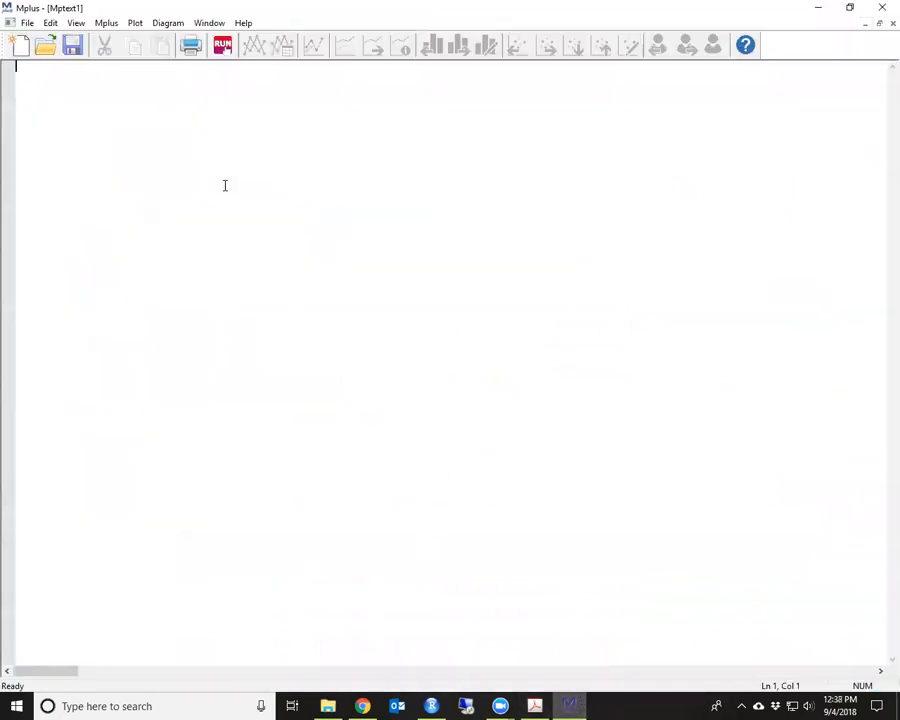
left_click(110, 23)
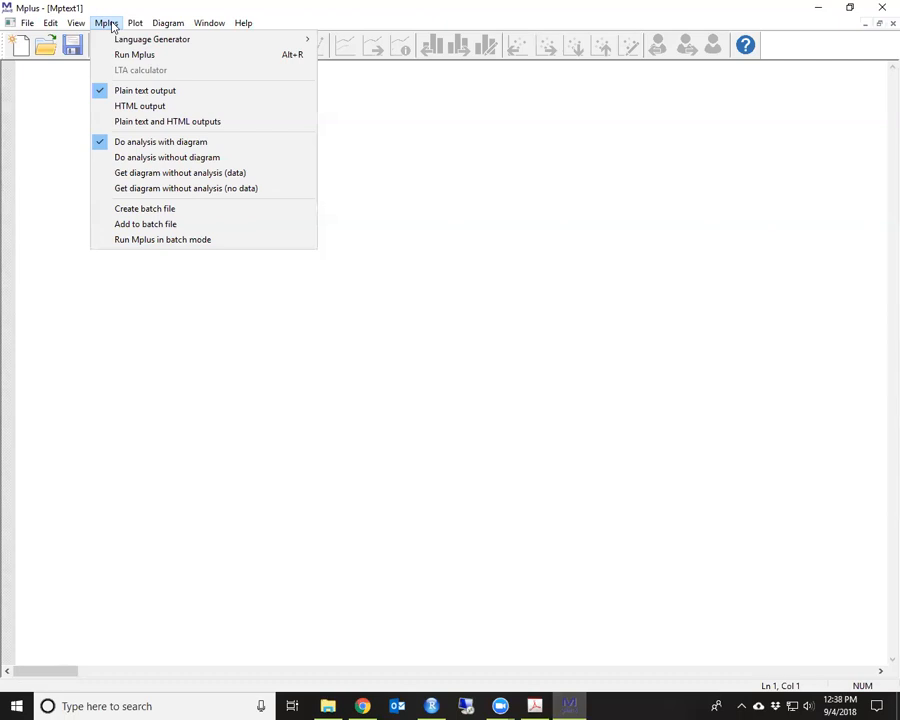
left_click(66, 80)
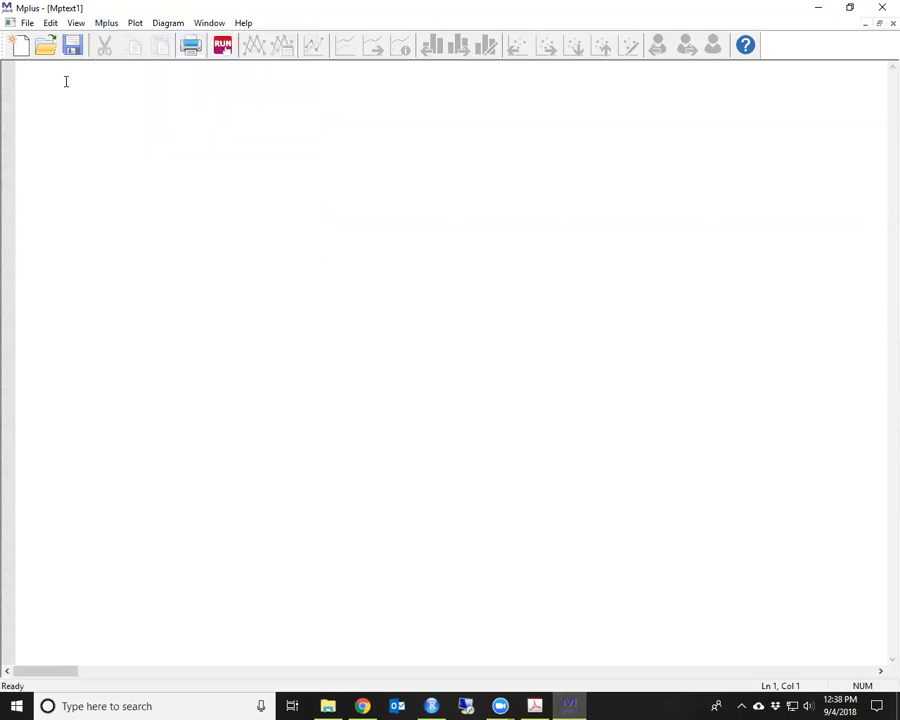
left_click(103, 26)
mouse_move(129, 42)
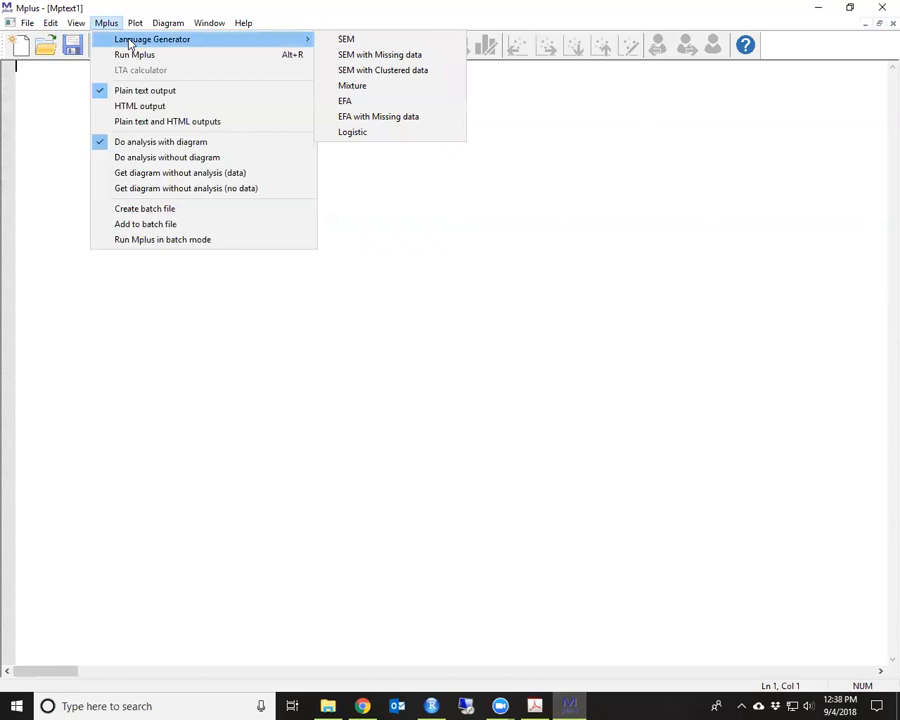
left_click(349, 42)
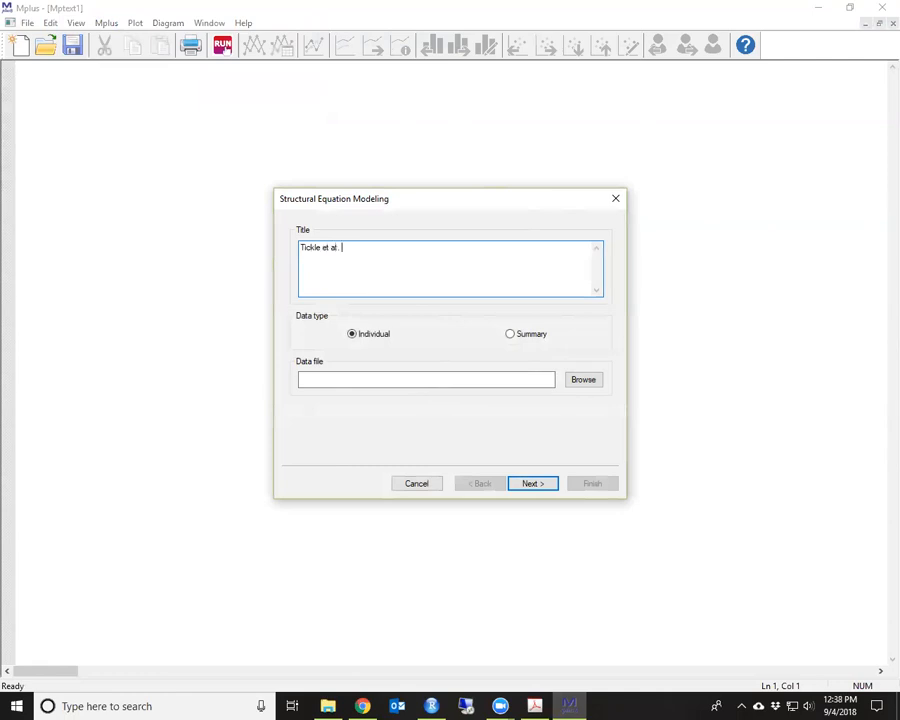
type("ssion")
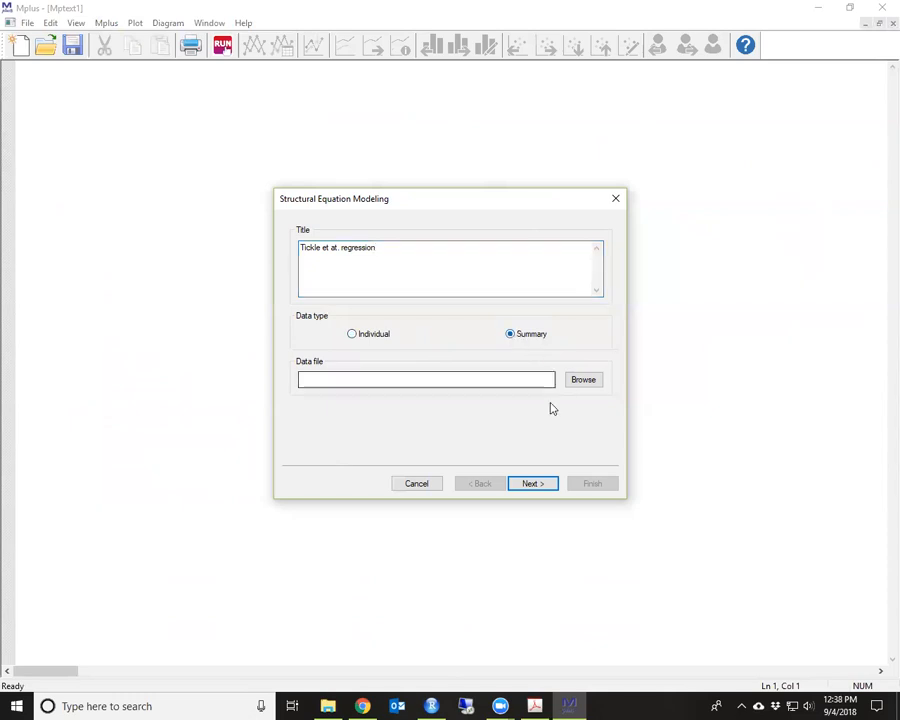
- Choose Tickle2010_corr_and_sd_matrix.txt from the Tickle SASS folder as the data file, showing all file types, and continue the wizard
left_click(586, 384)
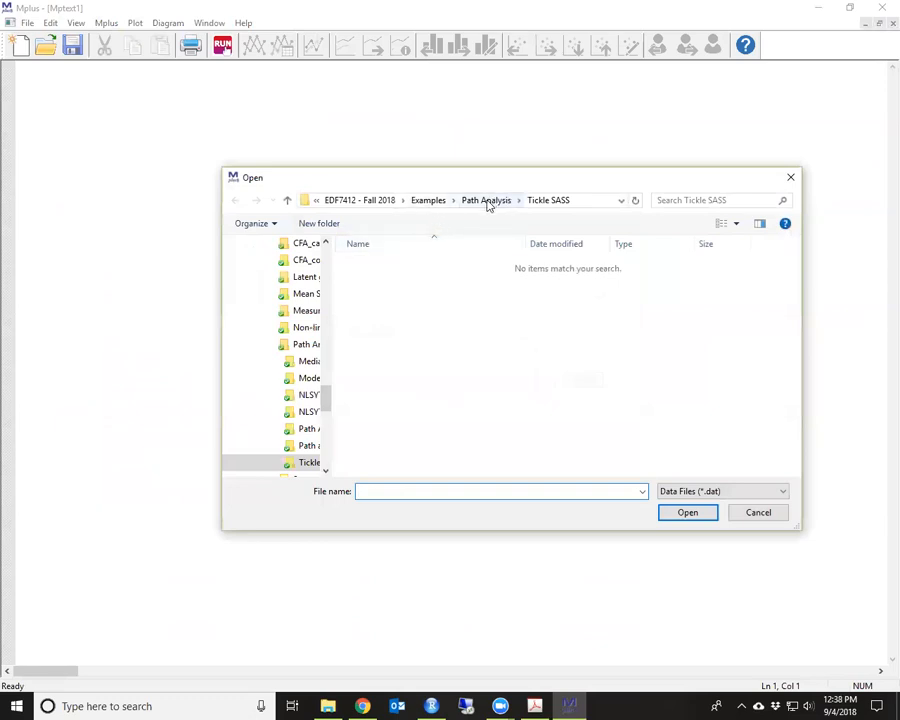
left_click(731, 492)
left_click(690, 516)
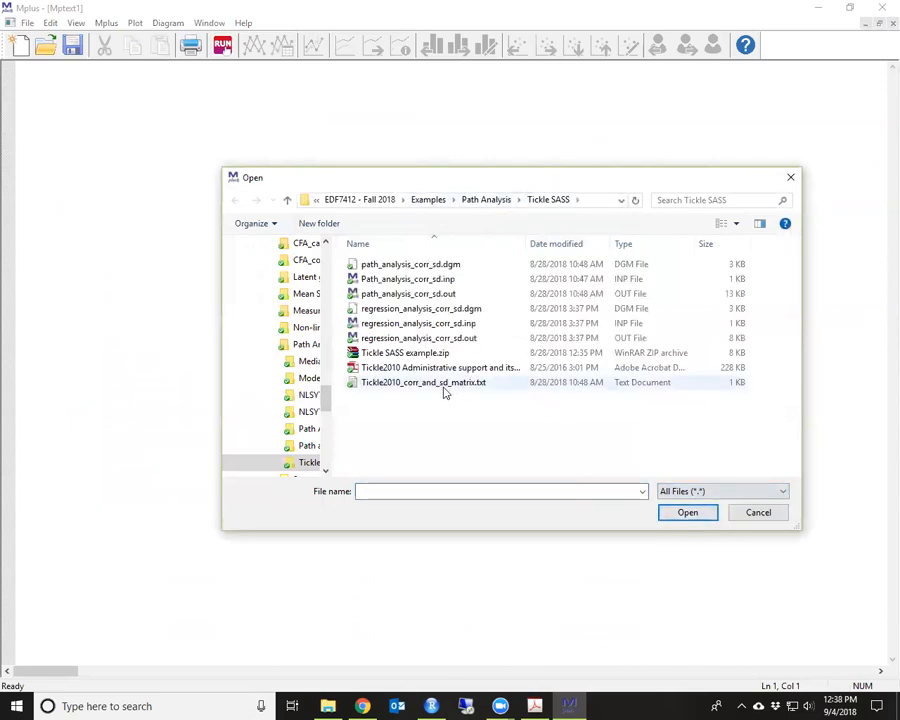
left_click(439, 386)
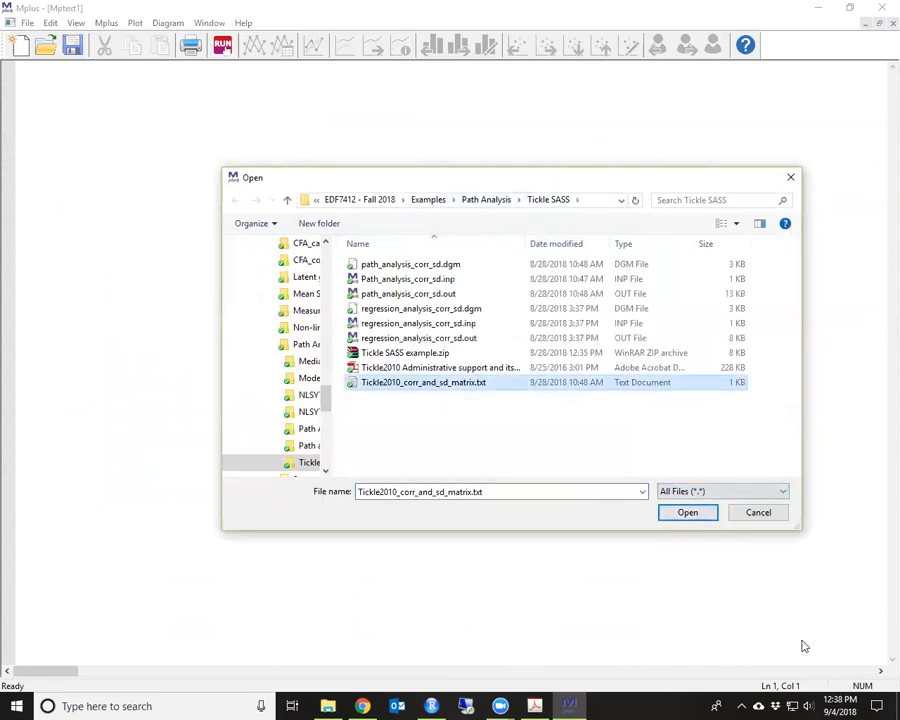
left_click(688, 513)
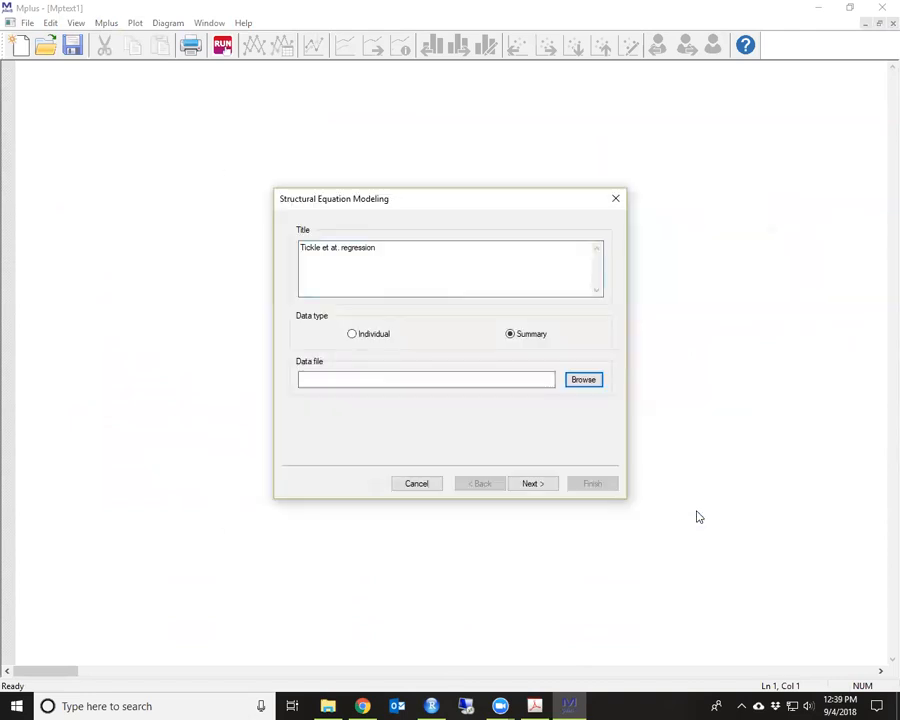
left_click(534, 485)
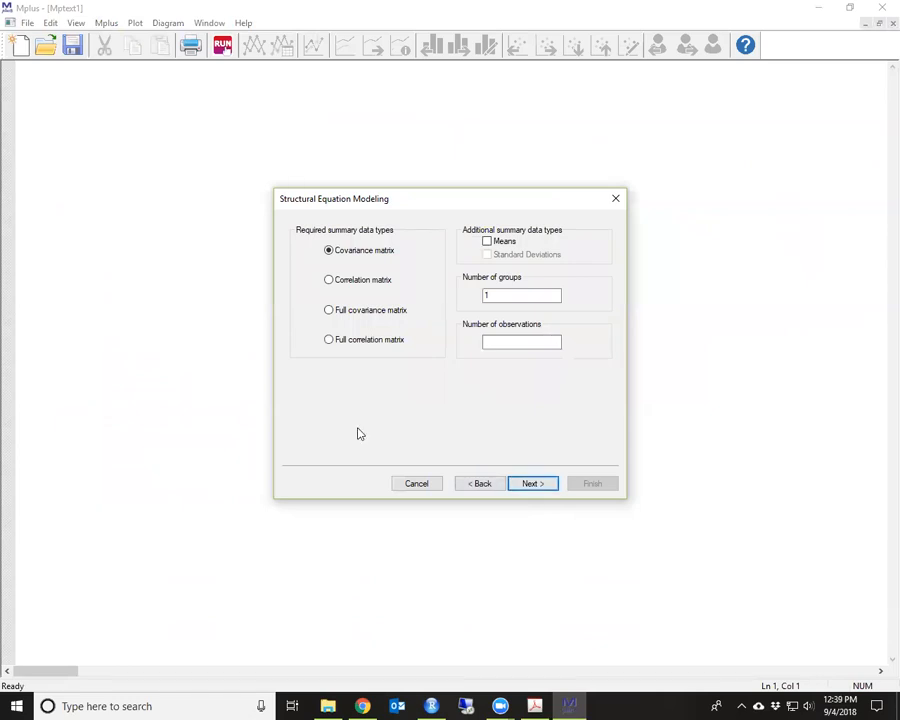
- Set the summary data type to Correlation matrix and include standard deviations and means
left_click(368, 289)
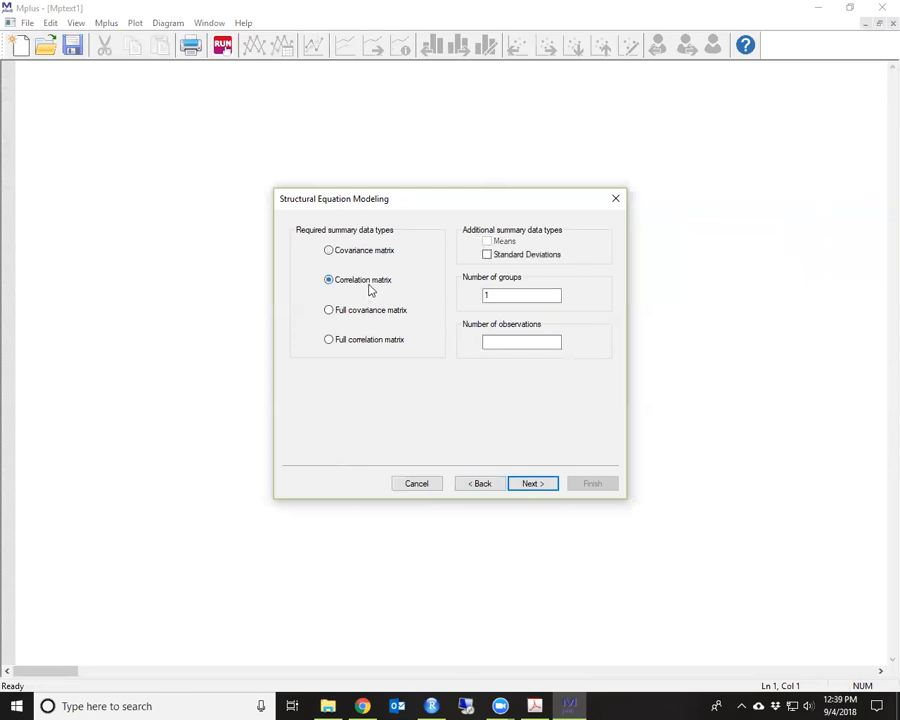
left_click(489, 256)
left_click(488, 243)
- Look up the sample size in the article PDF, set the number of observations to 34810, and continue the wizard
left_click(494, 341)
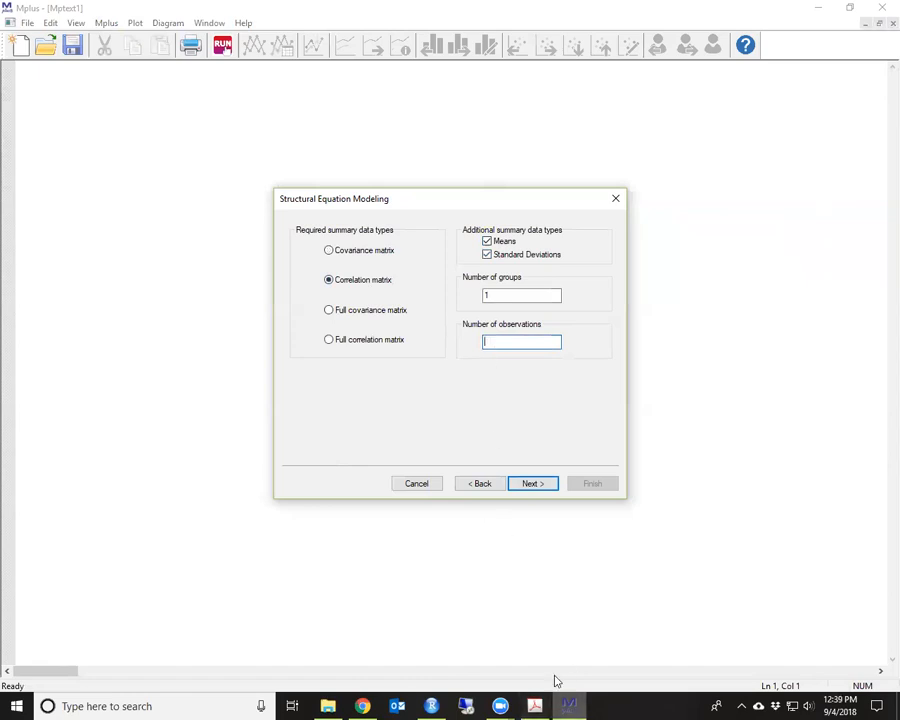
left_click(537, 706)
scroll(468, 523, "up", 4)
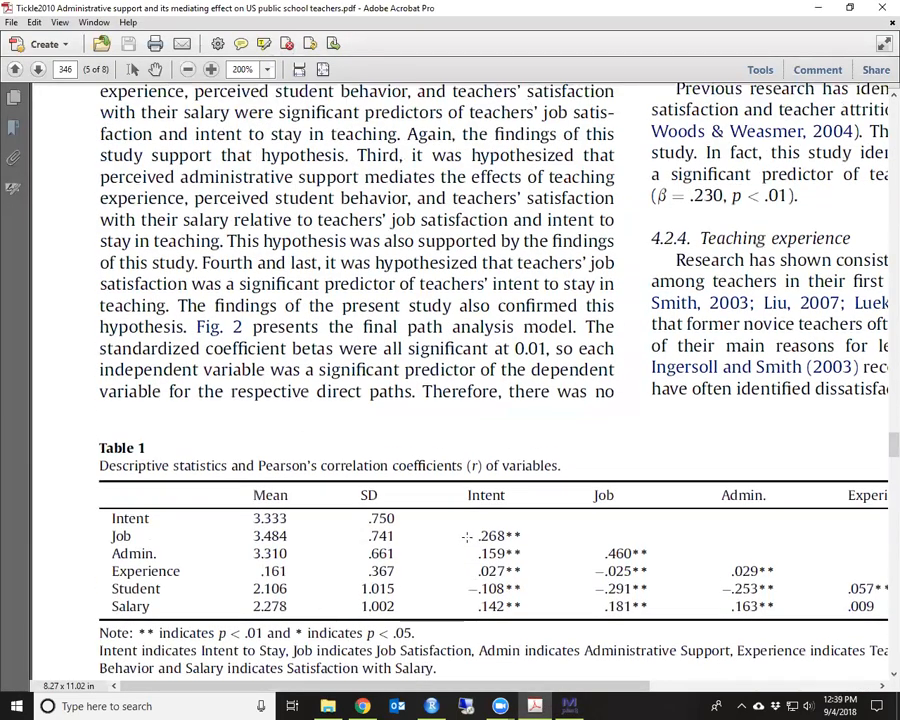
scroll(468, 523, "up", 9)
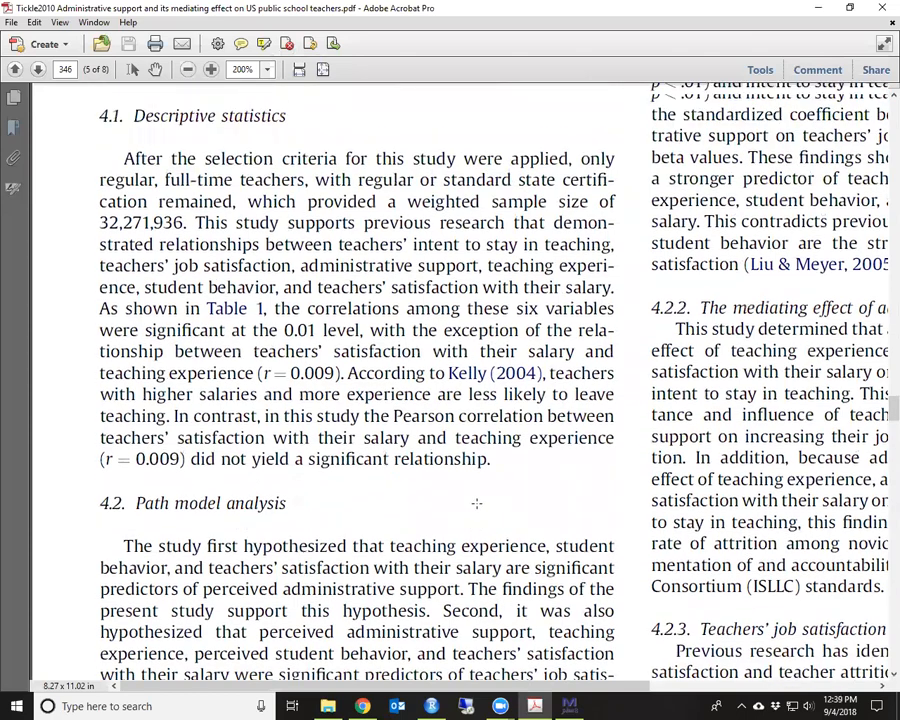
scroll(484, 503, "up", 10)
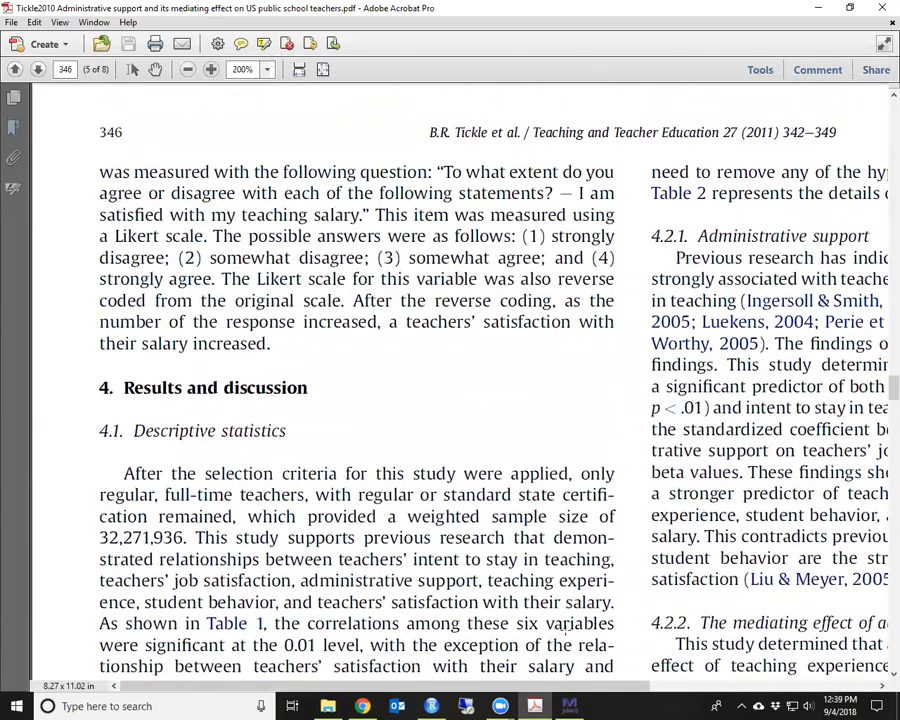
scroll(555, 628, "up", 3)
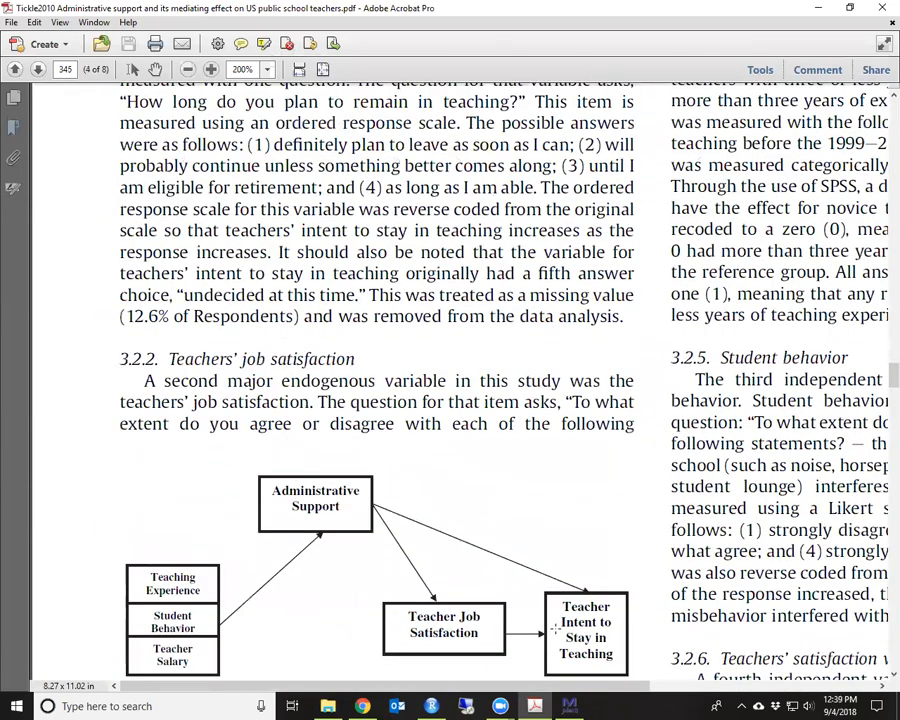
scroll(555, 628, "up", 5)
scroll(544, 583, "up", 6)
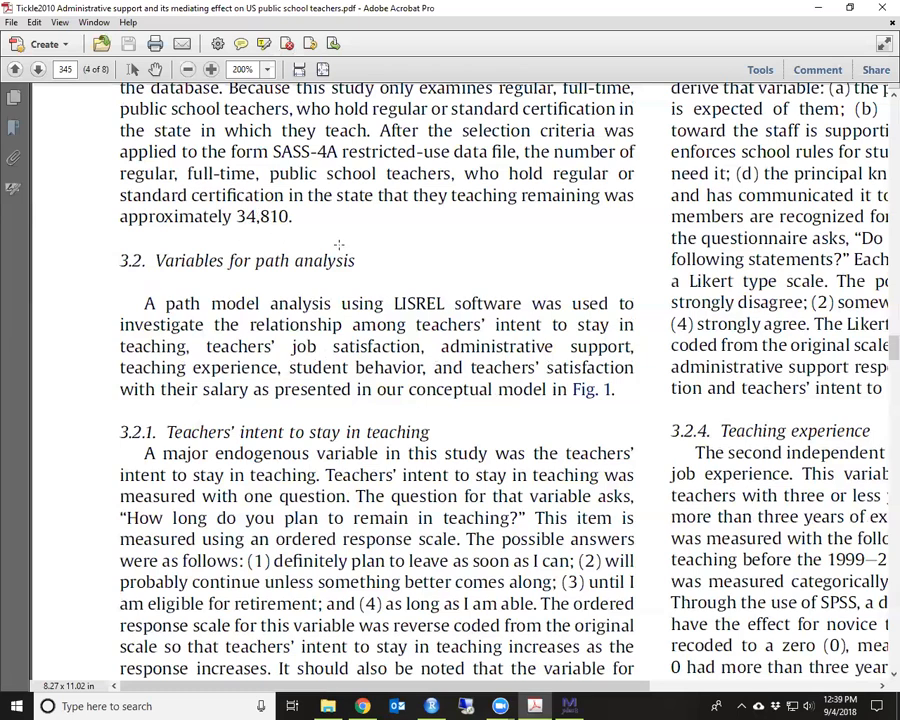
left_click(818, 8)
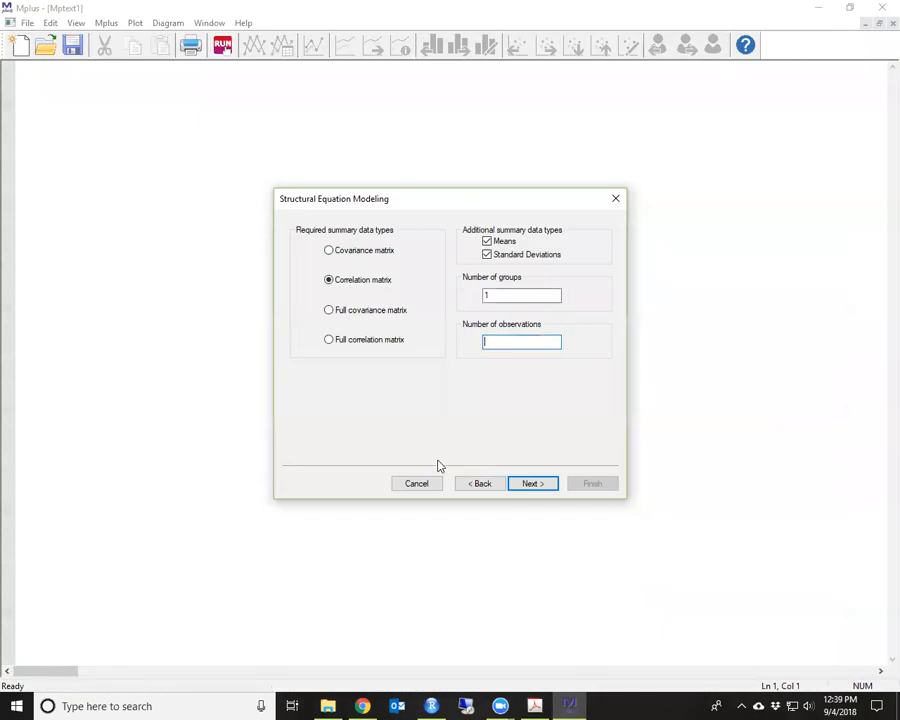
type("34810")
left_click(533, 484)
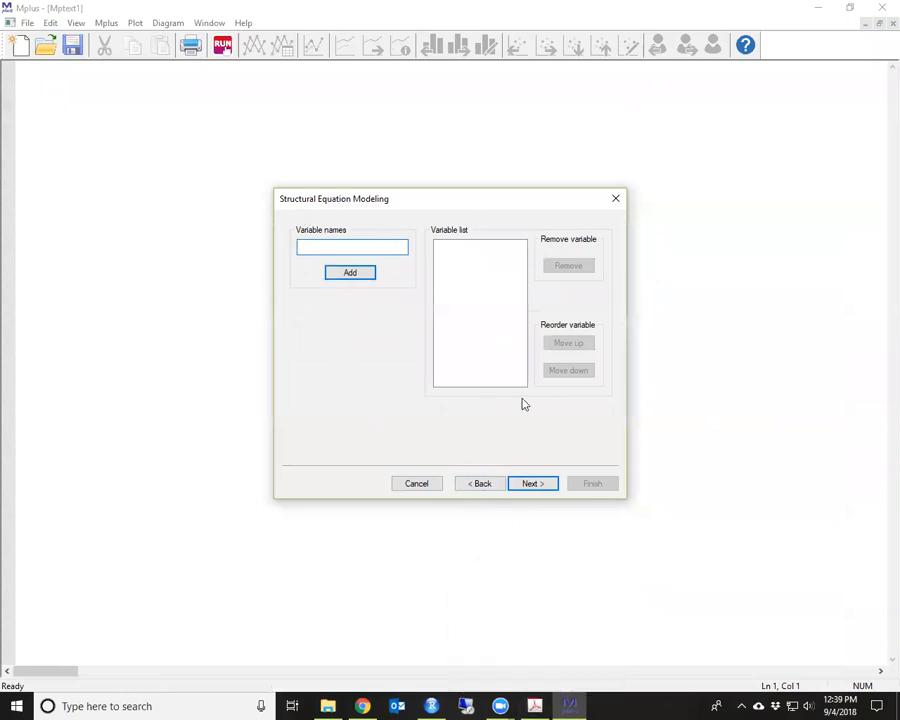
- Check the variable order in the article's Table 1 and add intent, job and admin to the variable list
left_click(537, 704)
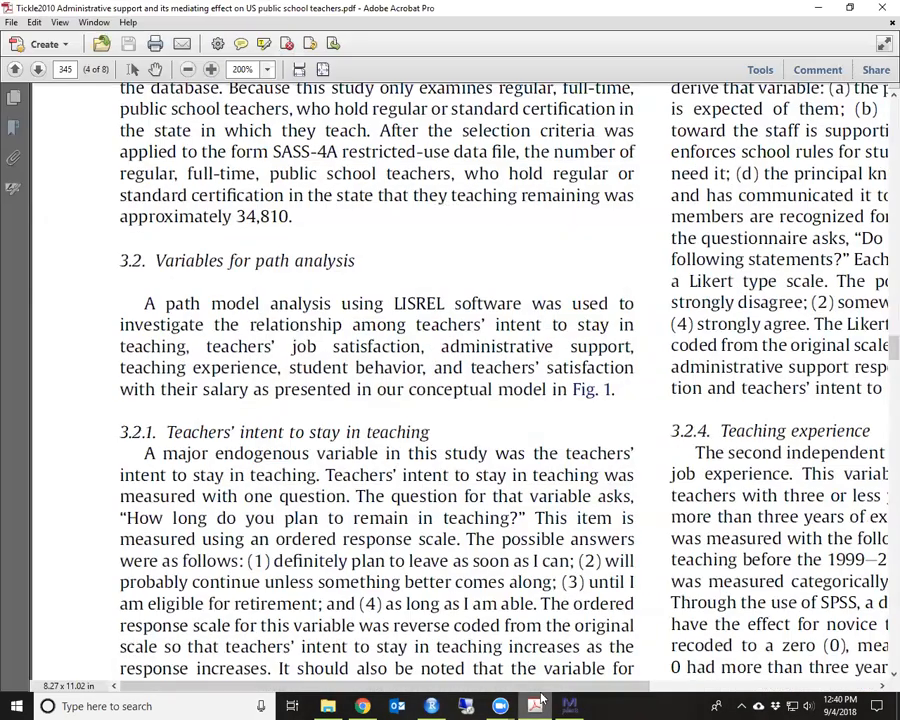
scroll(470, 420, "down", 15)
scroll(487, 377, "down", 15)
scroll(519, 388, "down", 4)
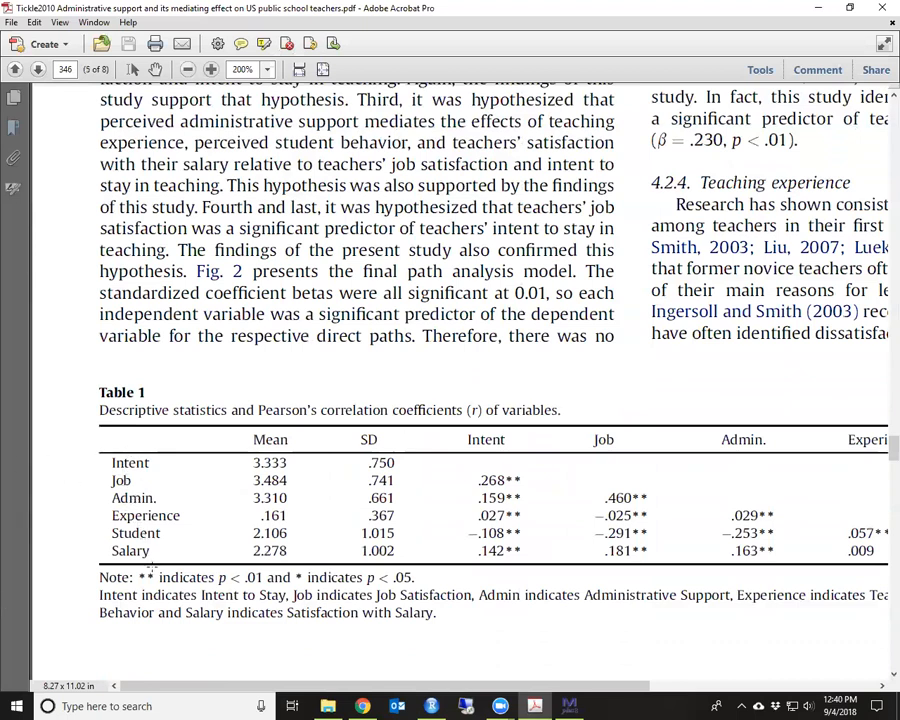
left_click(569, 706)
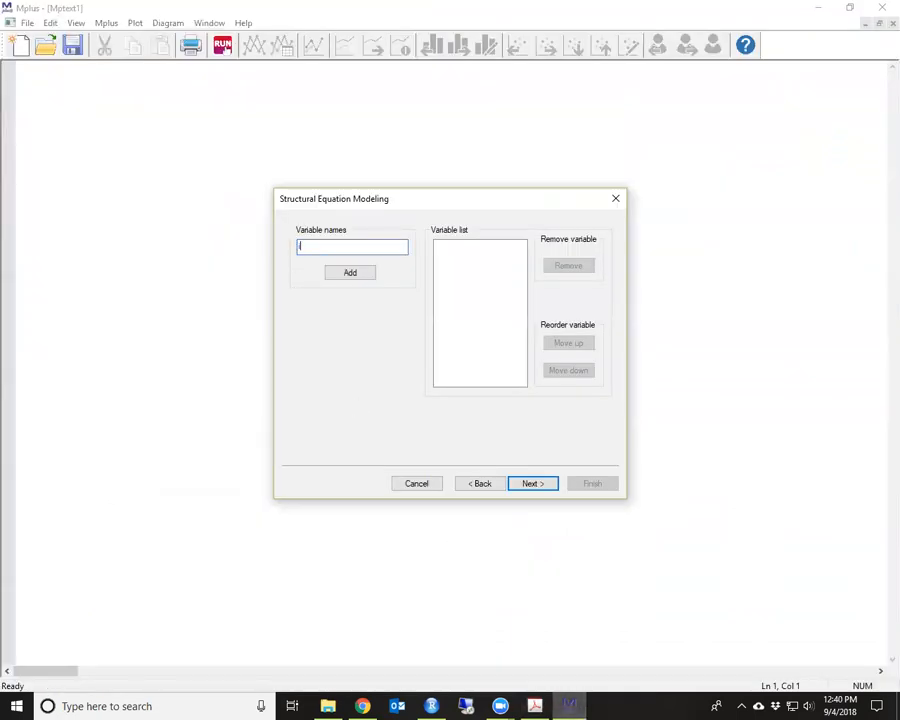
type("intent")
left_click(345, 276)
left_click(347, 246)
left_click(364, 273)
left_click(360, 249)
left_click(364, 272)
- Add the variables exper, student and salary to the variable list
left_click(344, 250)
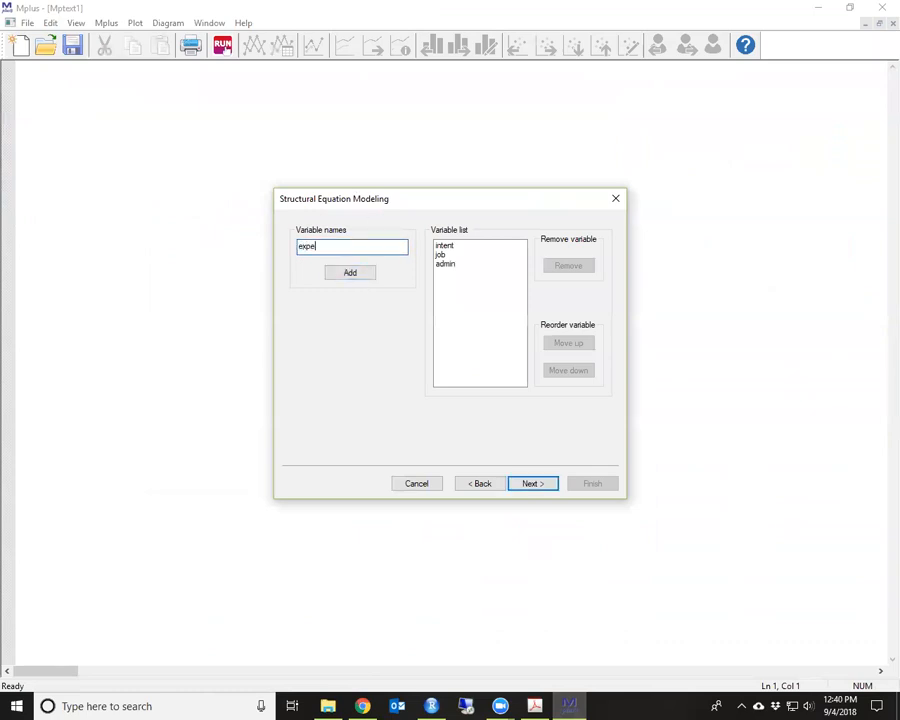
type("exper")
left_click(352, 273)
left_click(344, 250)
type("student")
left_click(349, 270)
left_click(354, 250)
left_click(358, 275)
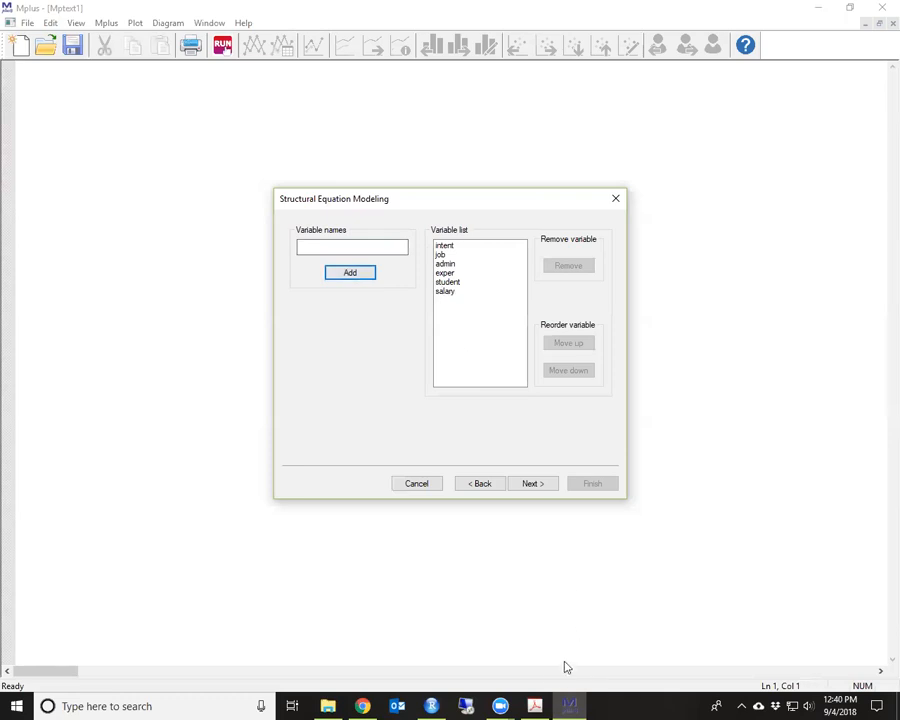
- Compare the entered variable list with Table 1 in the article PDF and continue the wizard
left_click(543, 706)
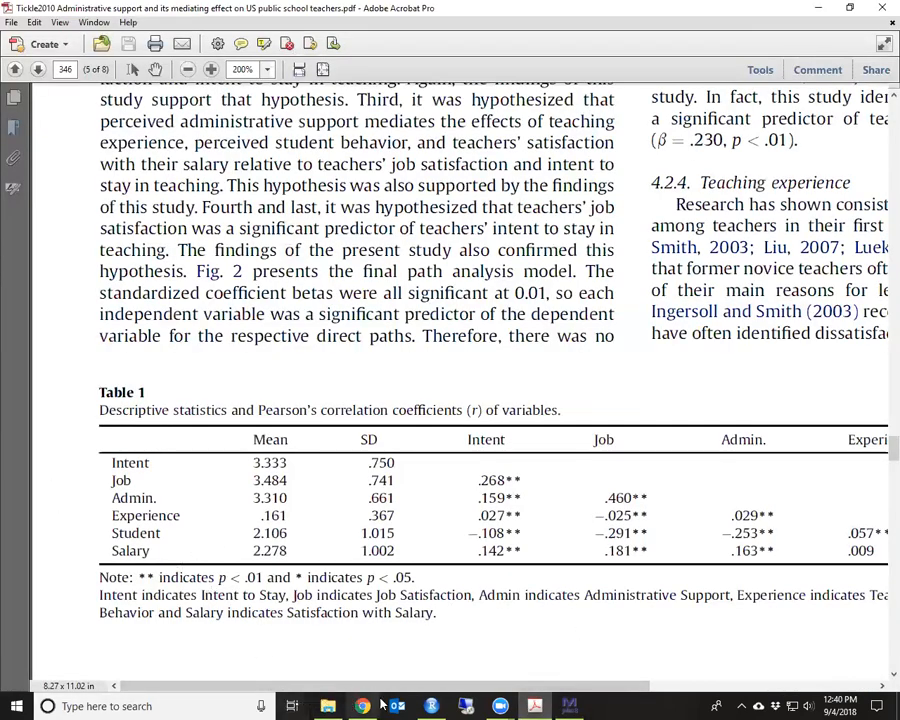
left_click(570, 706)
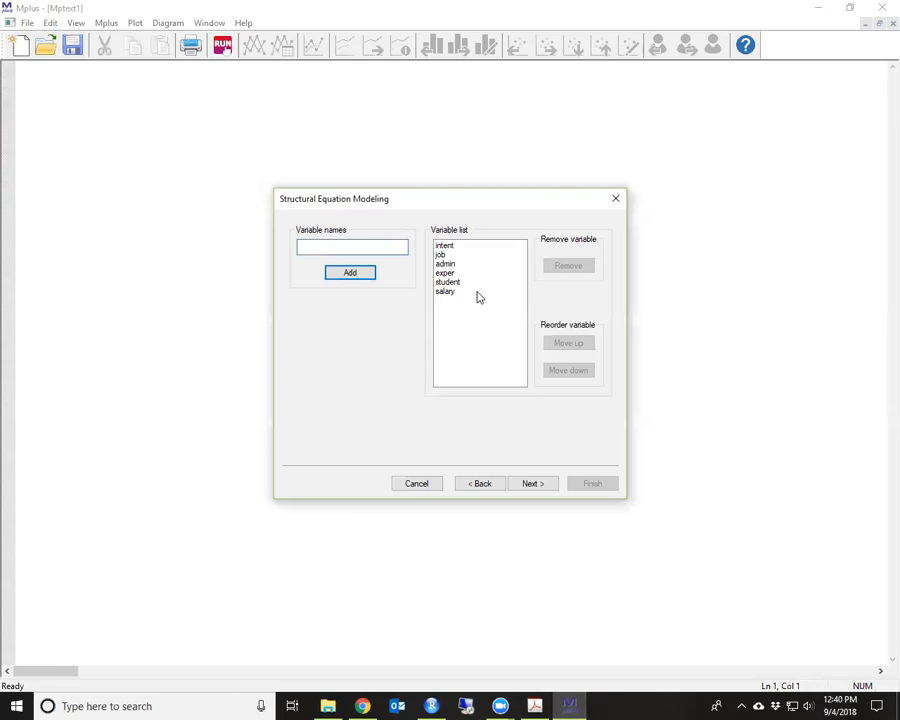
left_click(536, 487)
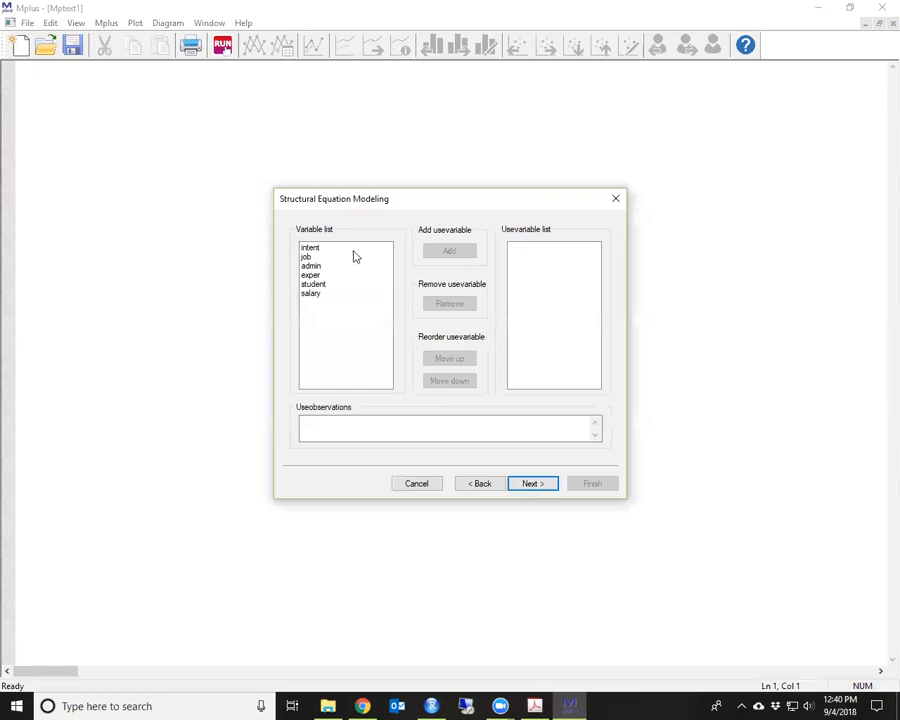
- Add all six variables, intent through salary, to the usevariable list and continue with the useobservations left empty
left_click(309, 247)
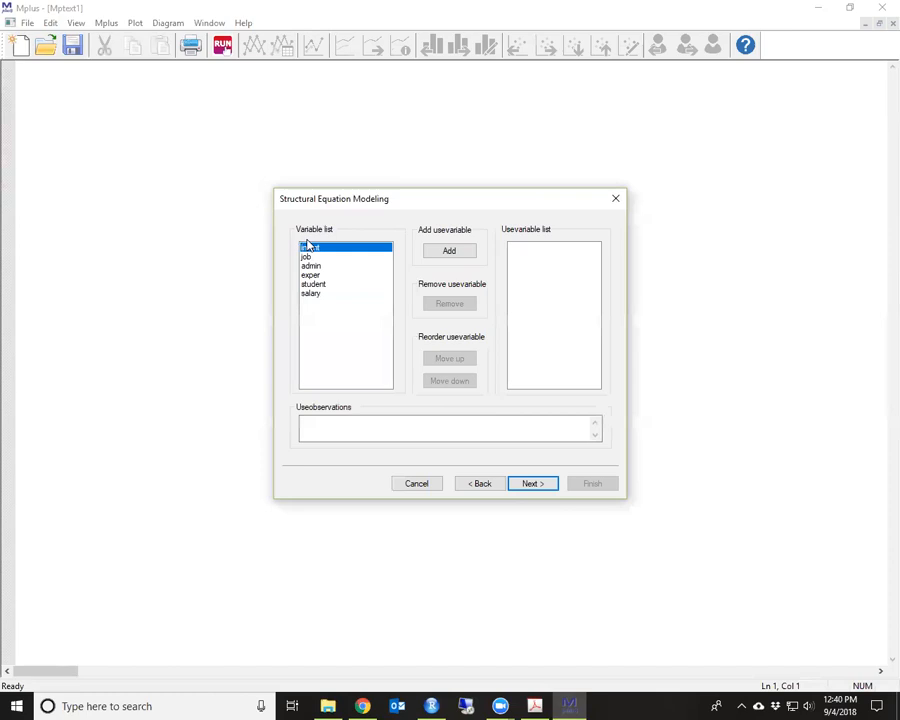
left_click(313, 294, "shift")
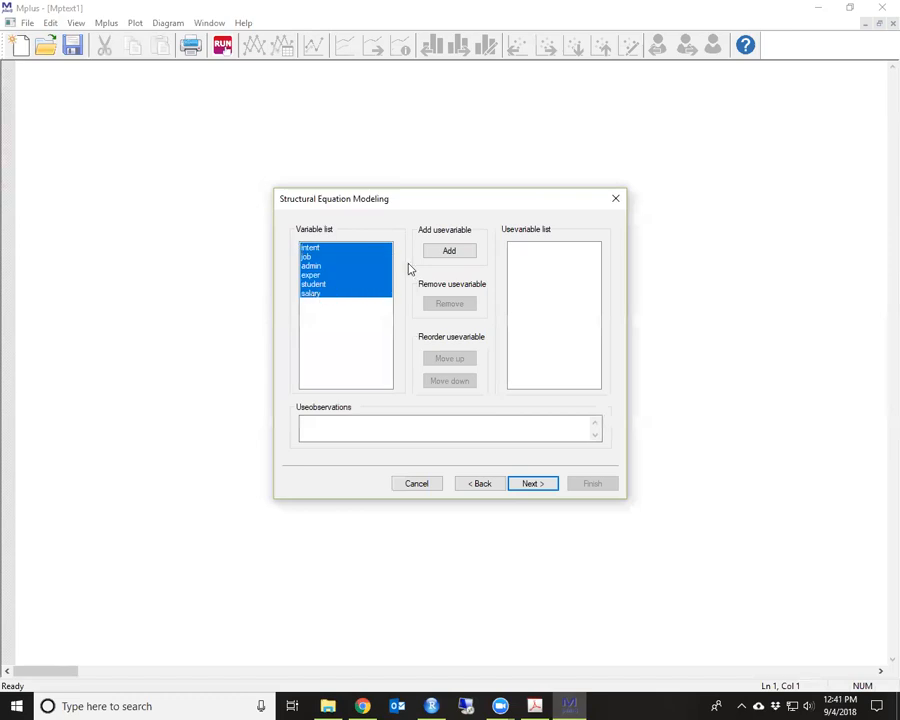
left_click(455, 252)
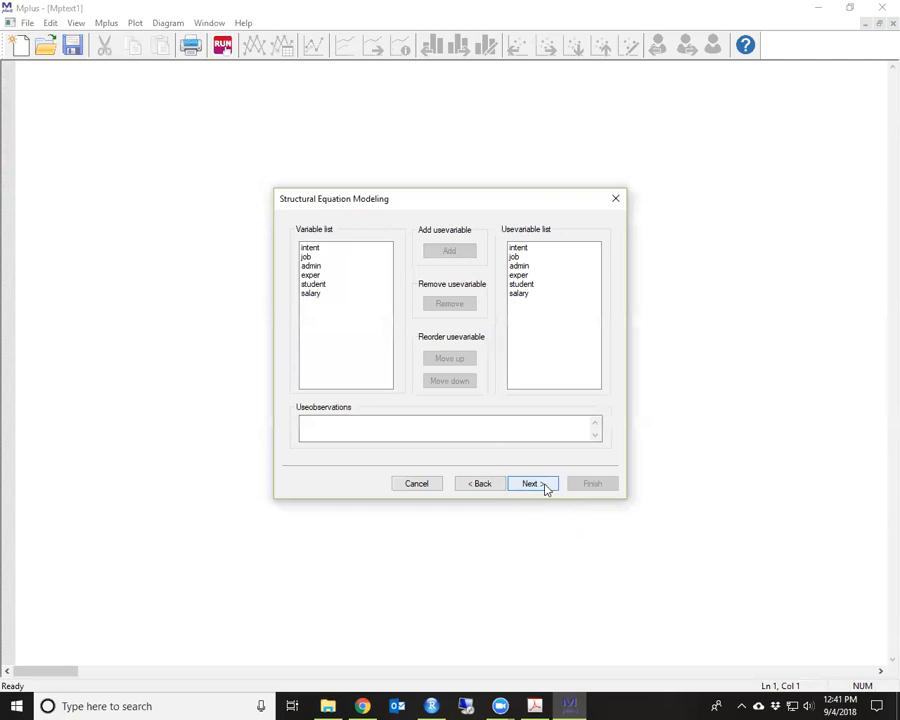
left_click(480, 428)
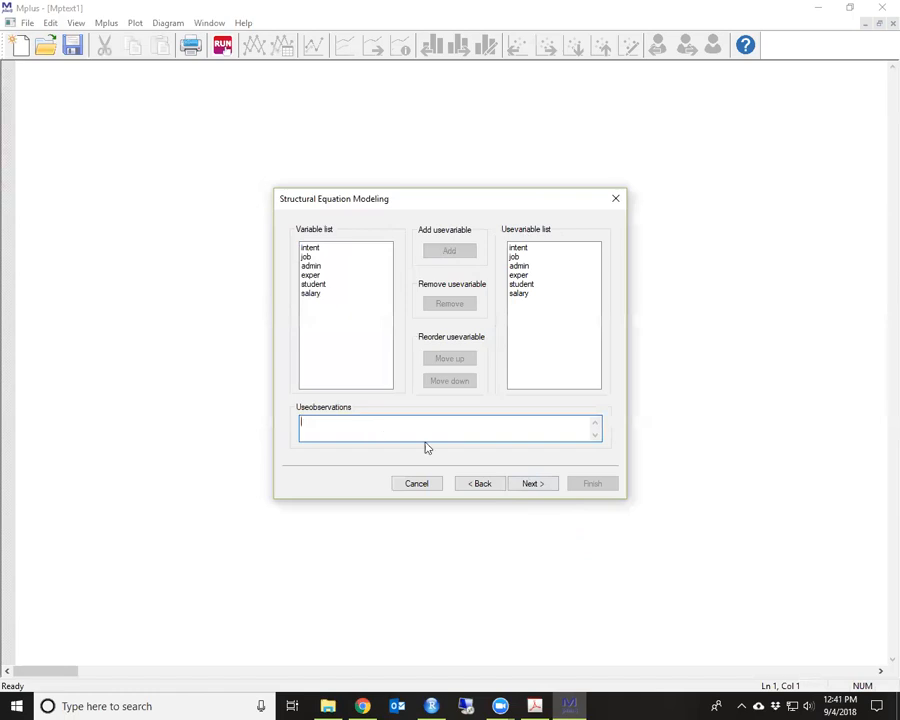
left_click(531, 485)
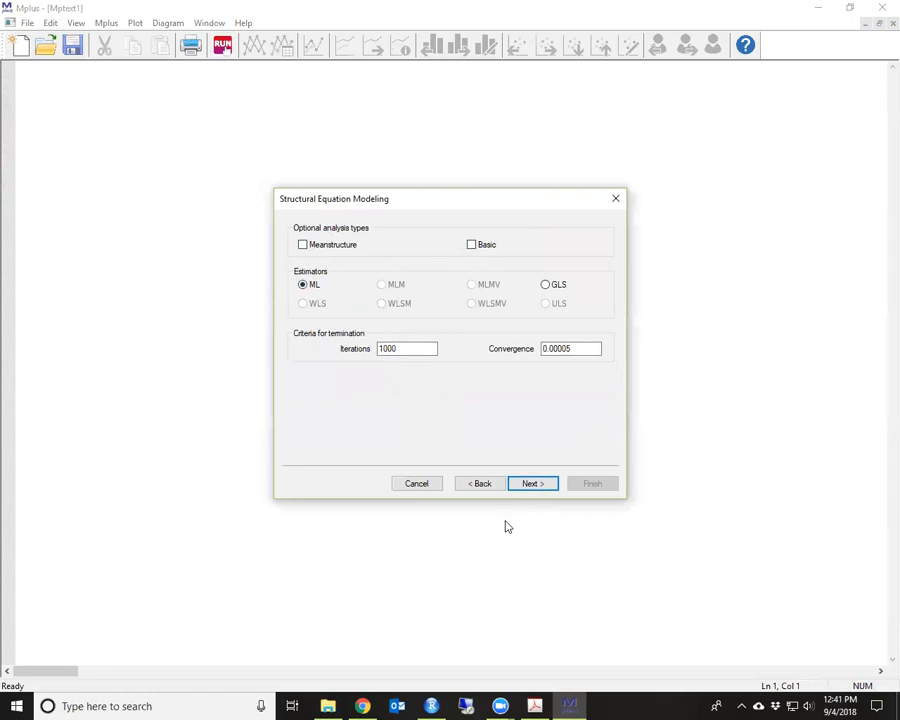
- Keep the ML estimator, include standardized coefficients in the output and finish the language generator without any savedata options
left_click(539, 485)
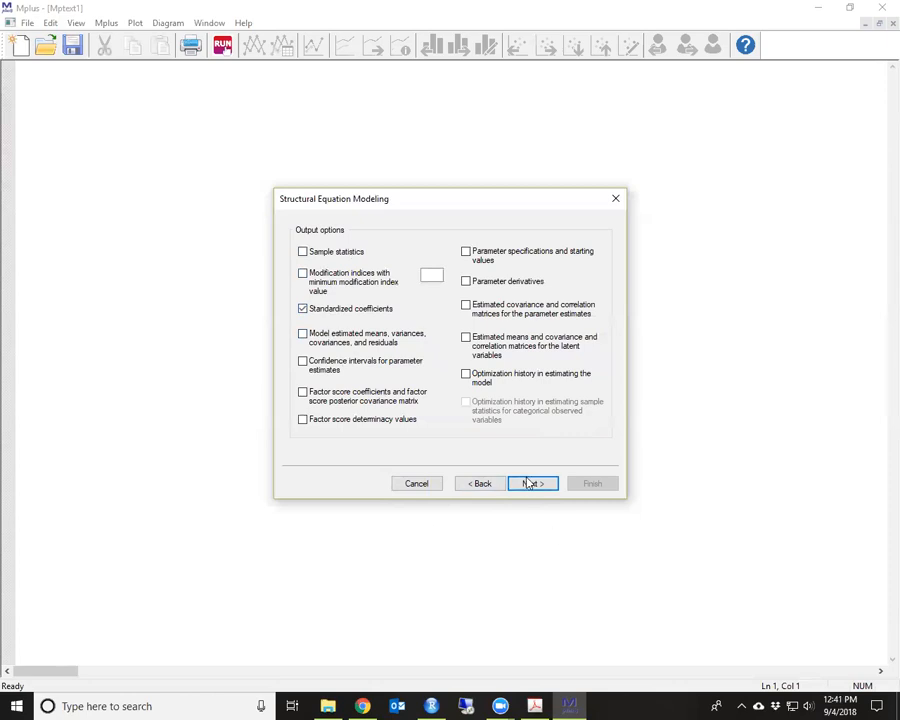
left_click(533, 486)
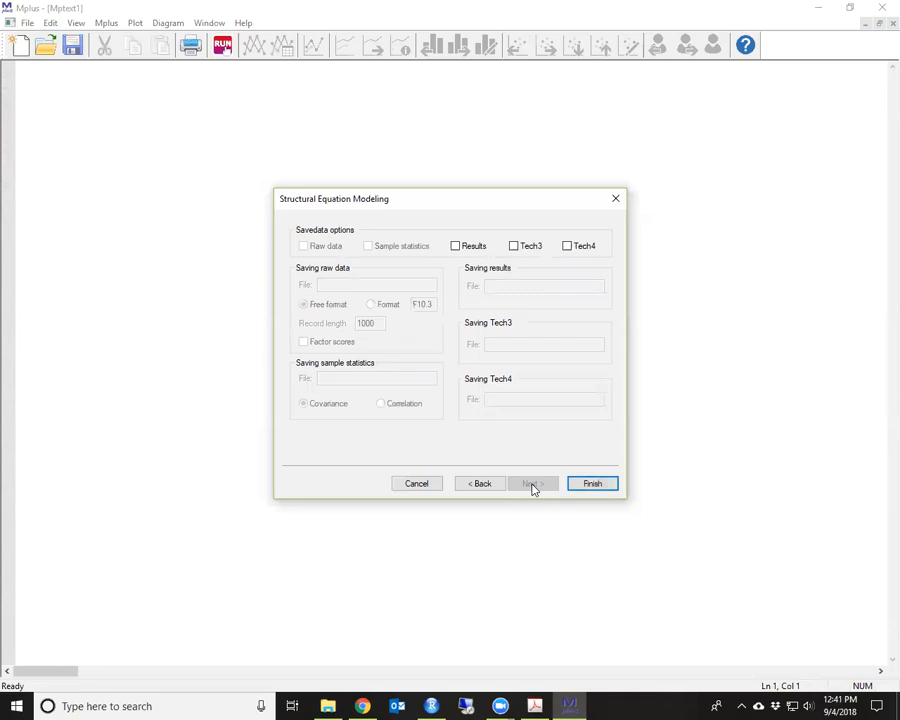
left_click(582, 484)
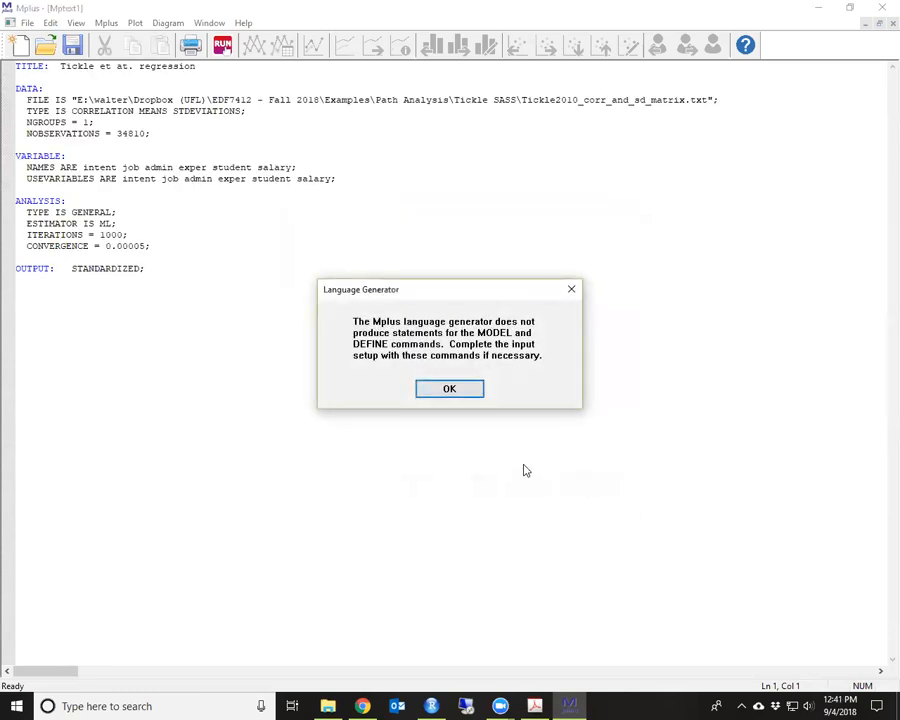
left_click(425, 390)
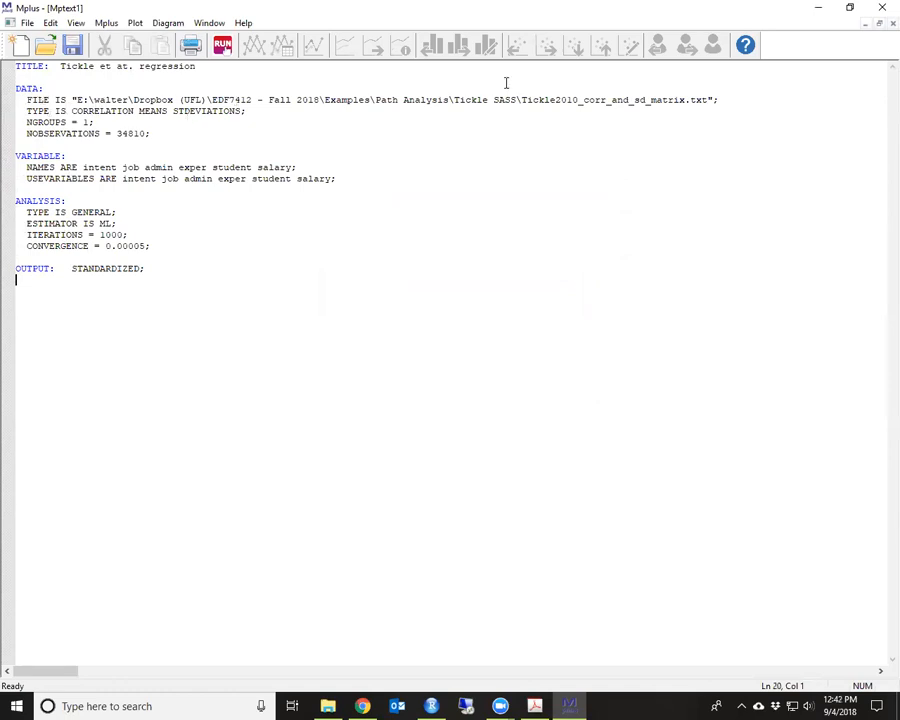
- Remove the folder path and quotation marks from the FILE IS statement, leaving only Tickle2010_corr_and_sd_matrix.txt
left_click_drag(519, 99, 398, 110)
left_click(460, 114)
left_click_drag(521, 99, 77, 99)
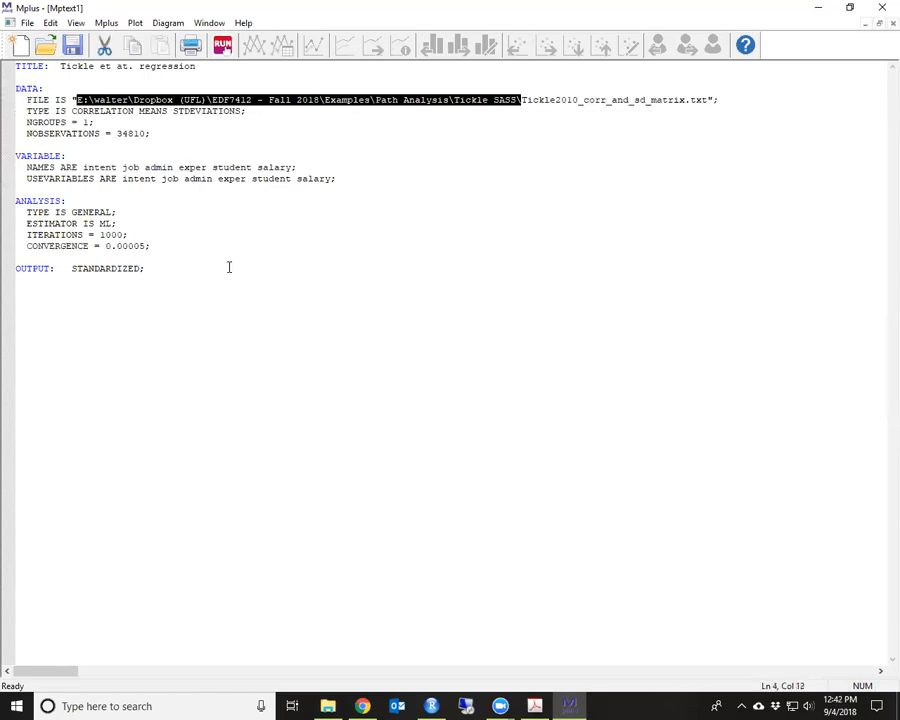
key("Delete")
key("BackSpace")
left_click(265, 101)
key("BackSpace")
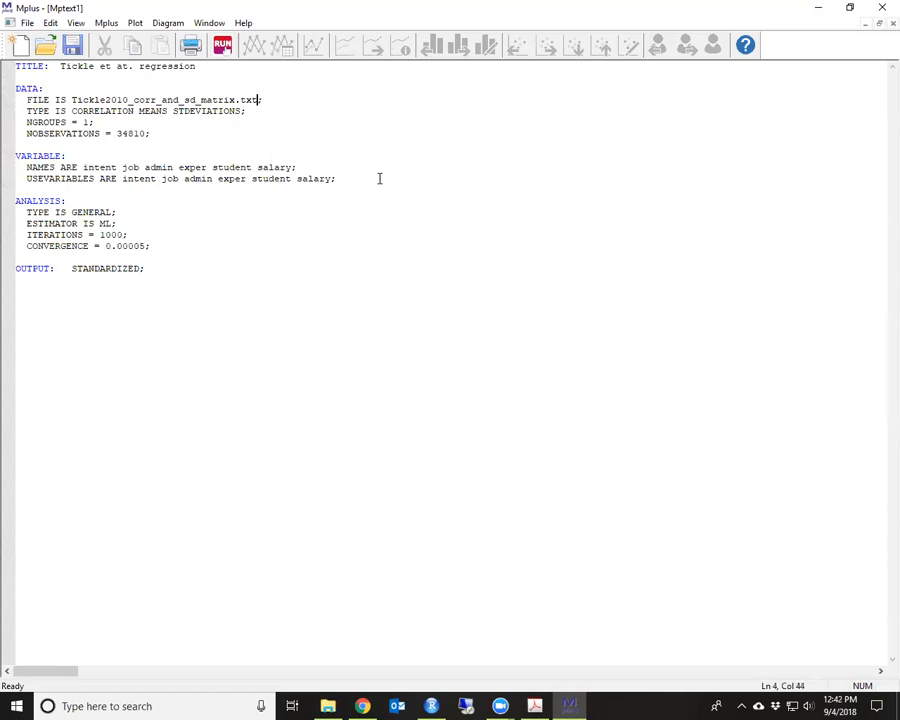
- Save the input file as regression_analysis_corr_sd.inp in the Tickle SASS folder, replacing the existing file
left_click(74, 47)
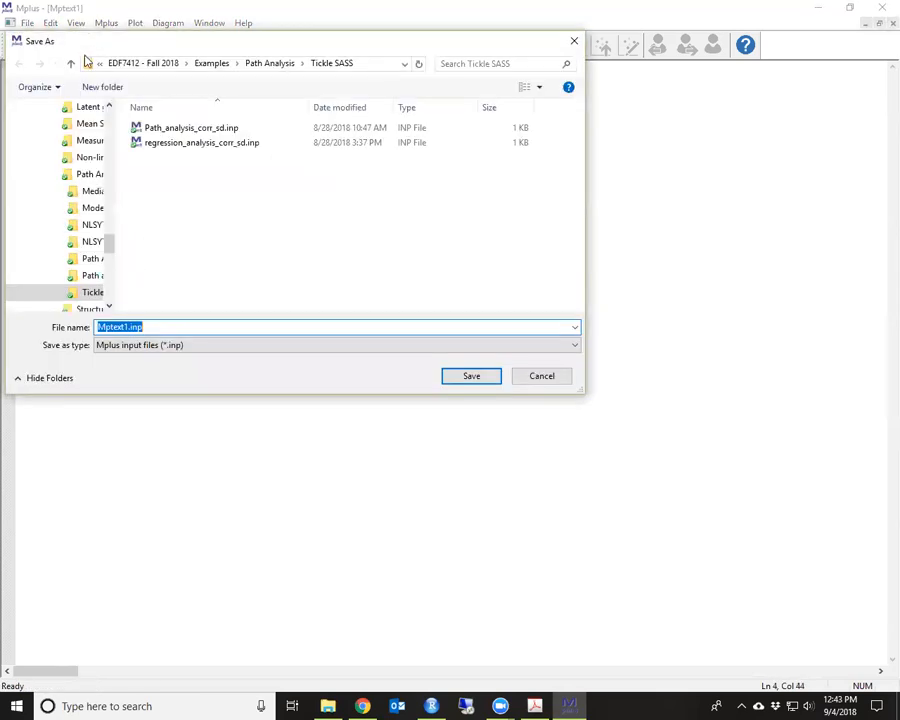
left_click(184, 146)
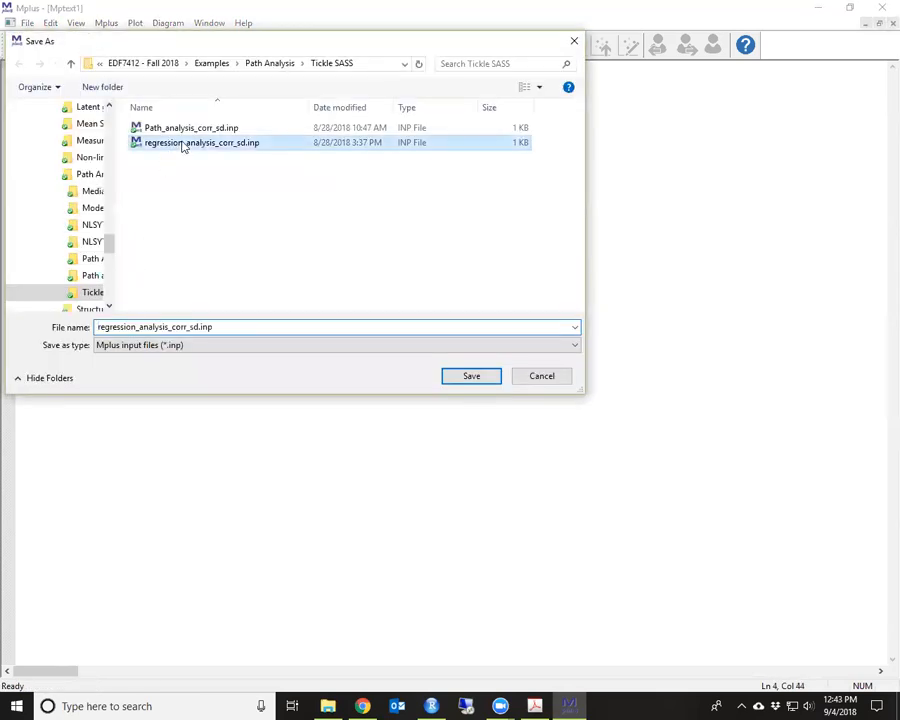
left_click(474, 380)
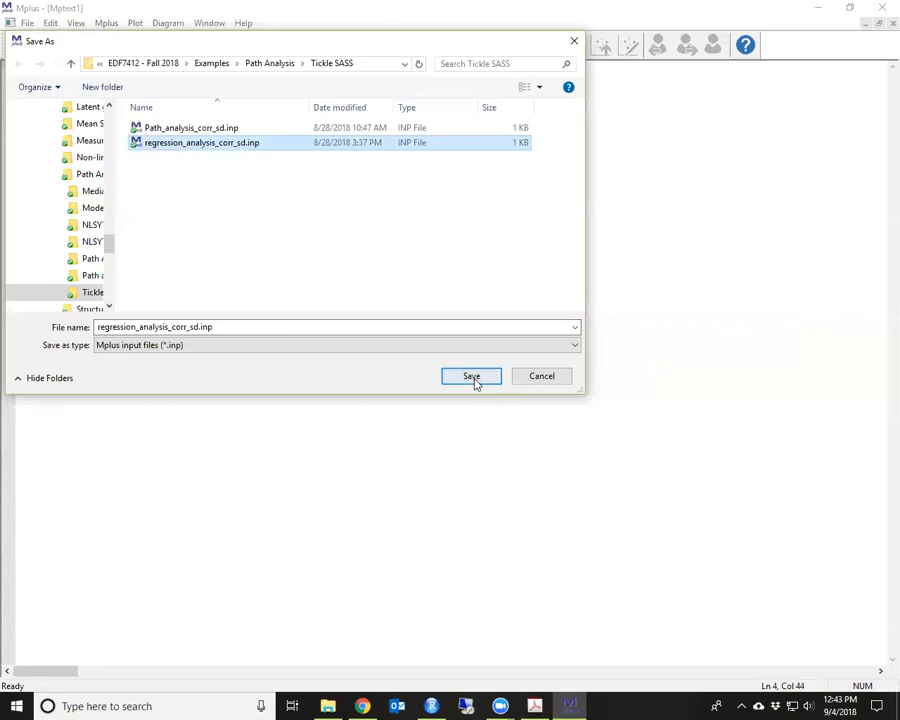
left_click(496, 356)
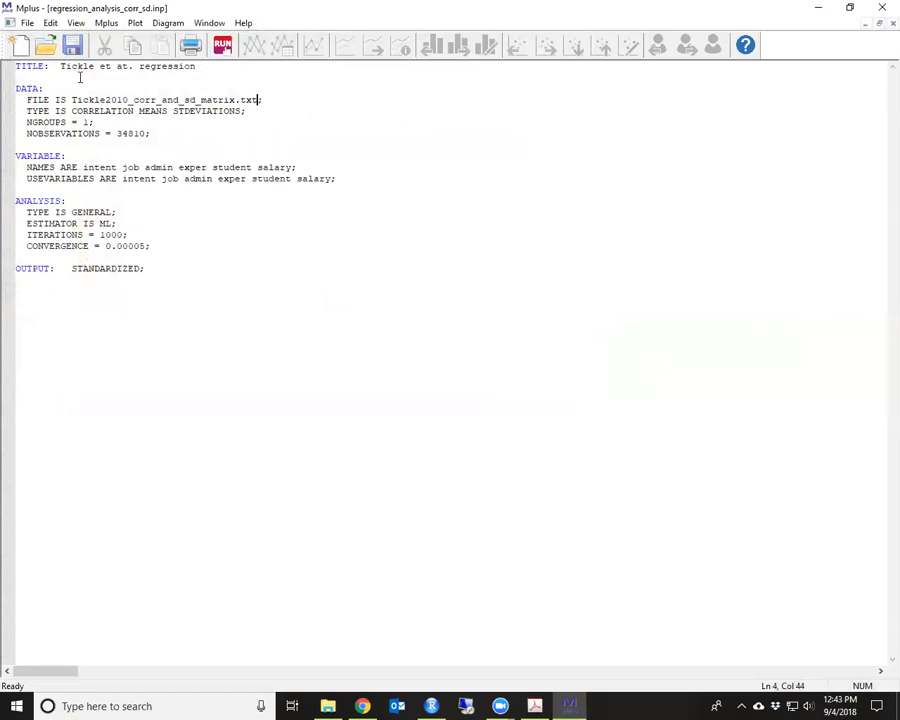
left_click(74, 155)
left_click_drag(25, 213, 205, 256)
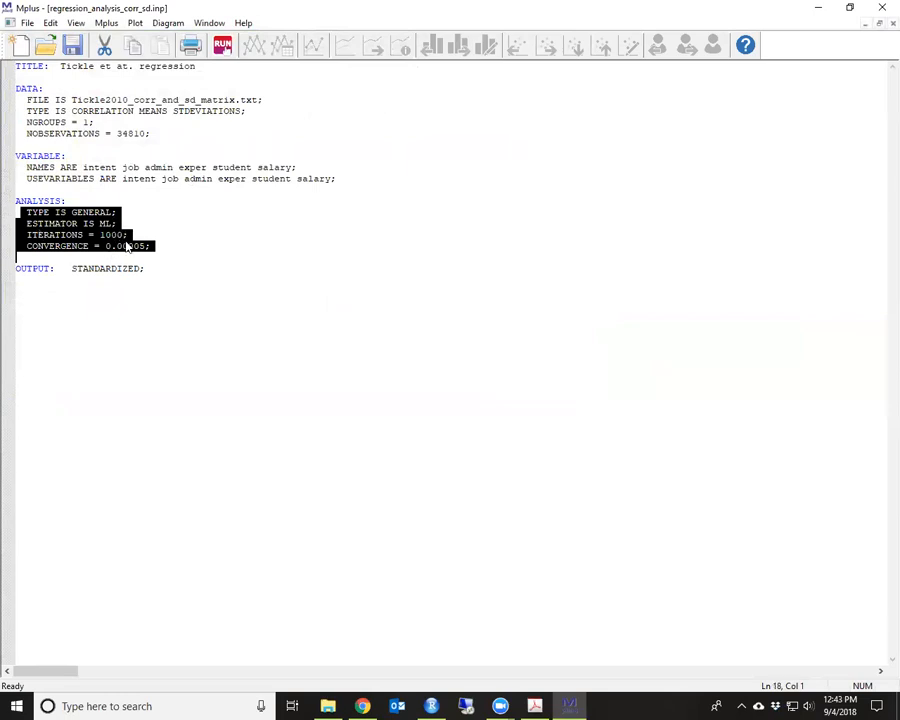
left_click(181, 243)
left_click_drag(181, 243, 8, 200)
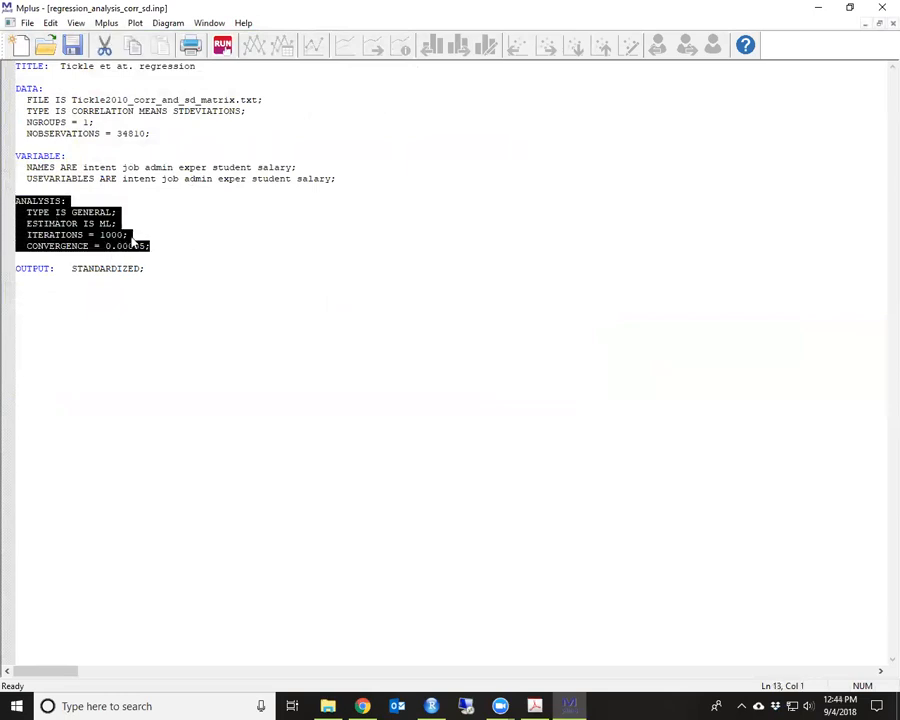
- Insert a MODEL: command between the ANALYSIS and OUTPUT sections
left_click(162, 246)
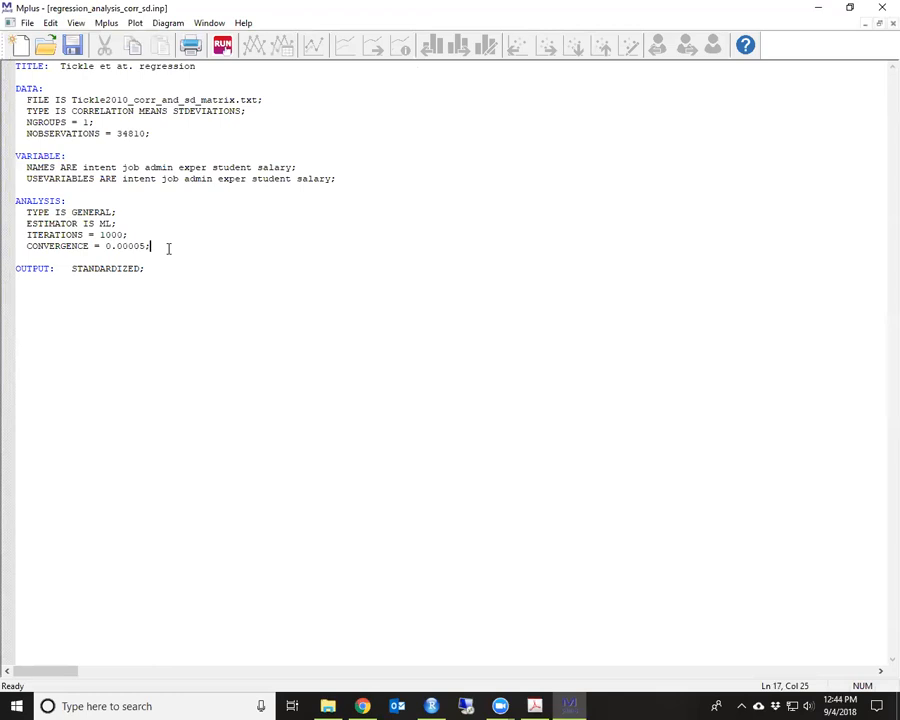
key("Return")
key("Return")
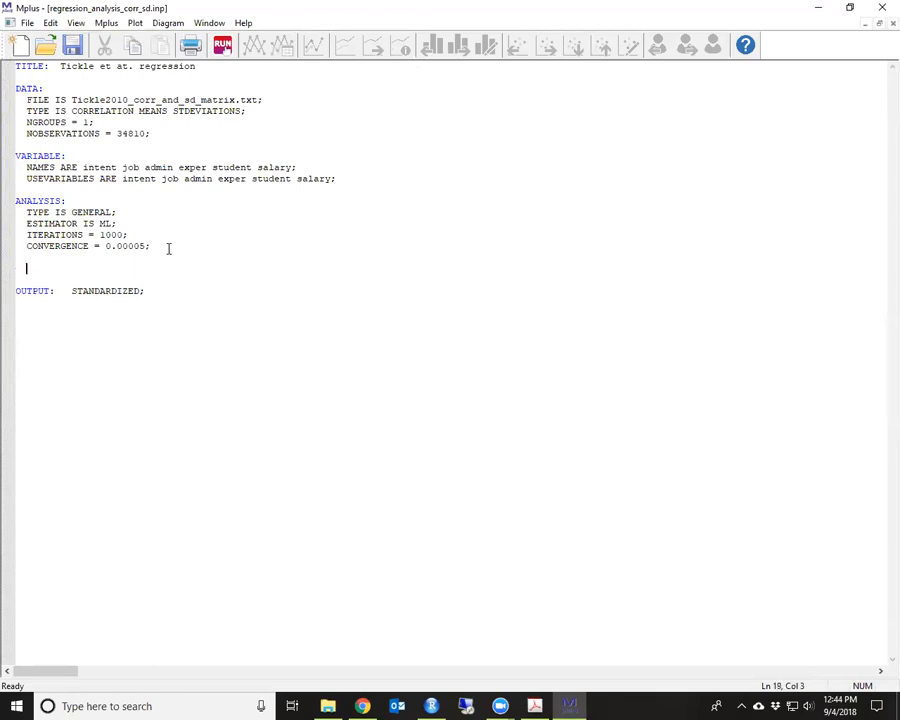
type("MODEL:")
key("Return")
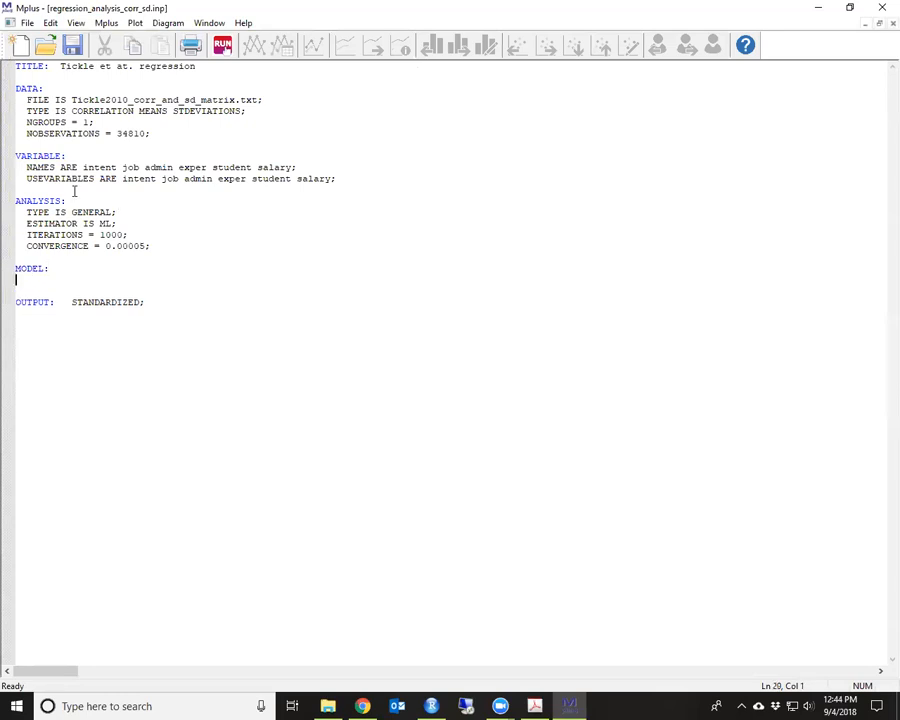
- Reuse the variable names to write the regression statement "intent ON job admin exper student salary;" under MODEL
left_click_drag(83, 167, 339, 167)
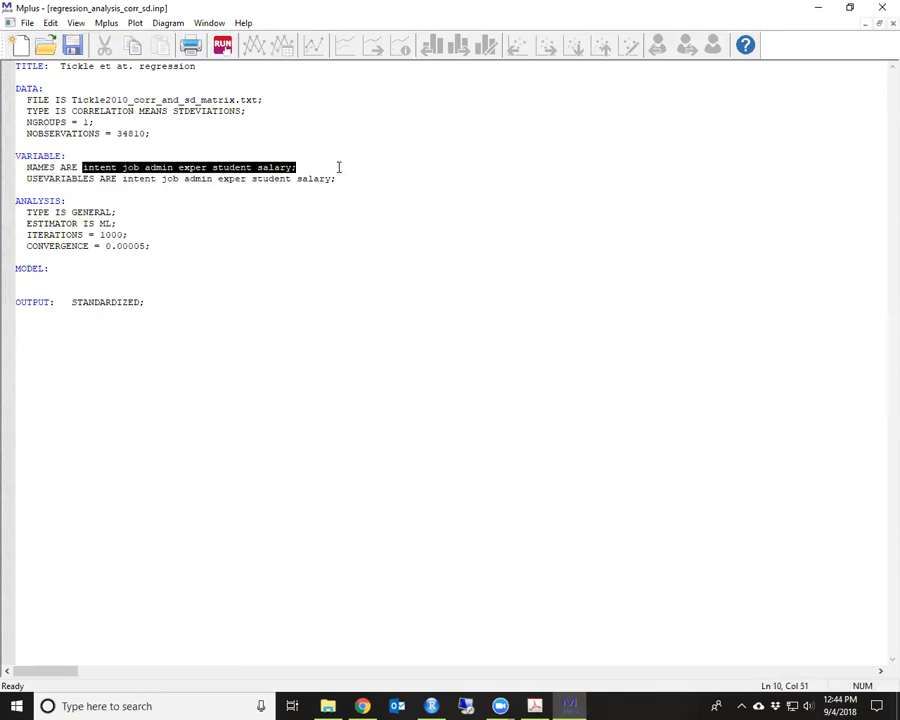
key("ctrl+c")
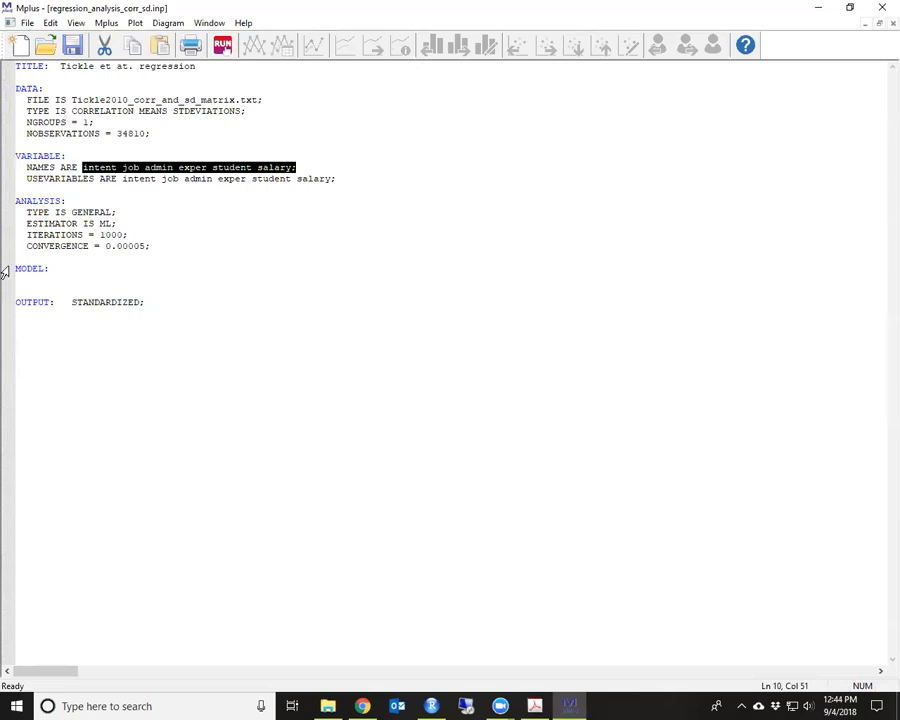
left_click(33, 276)
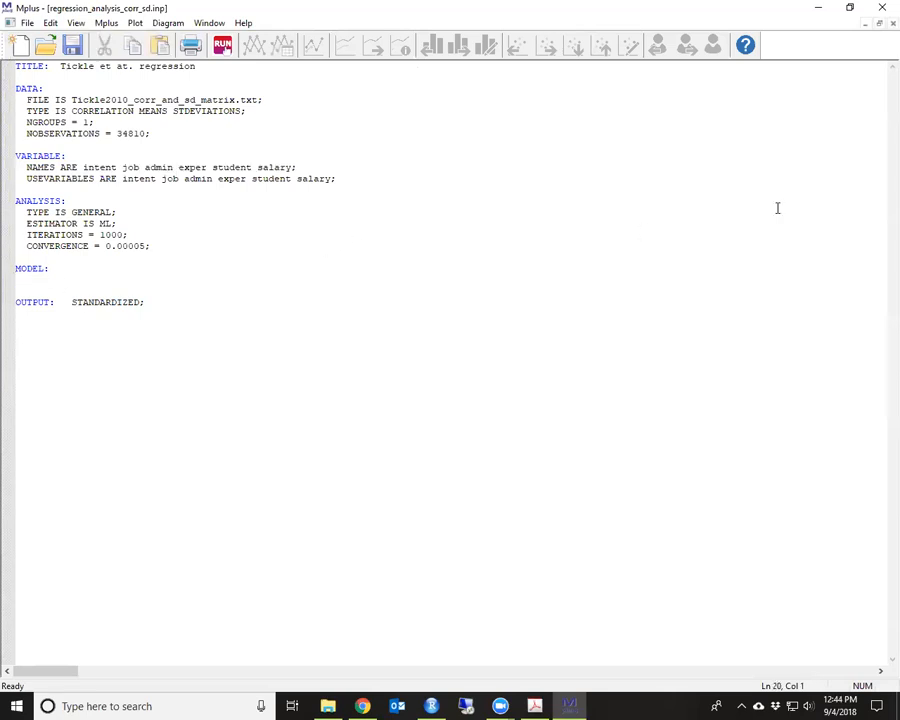
key("ctrl+v")
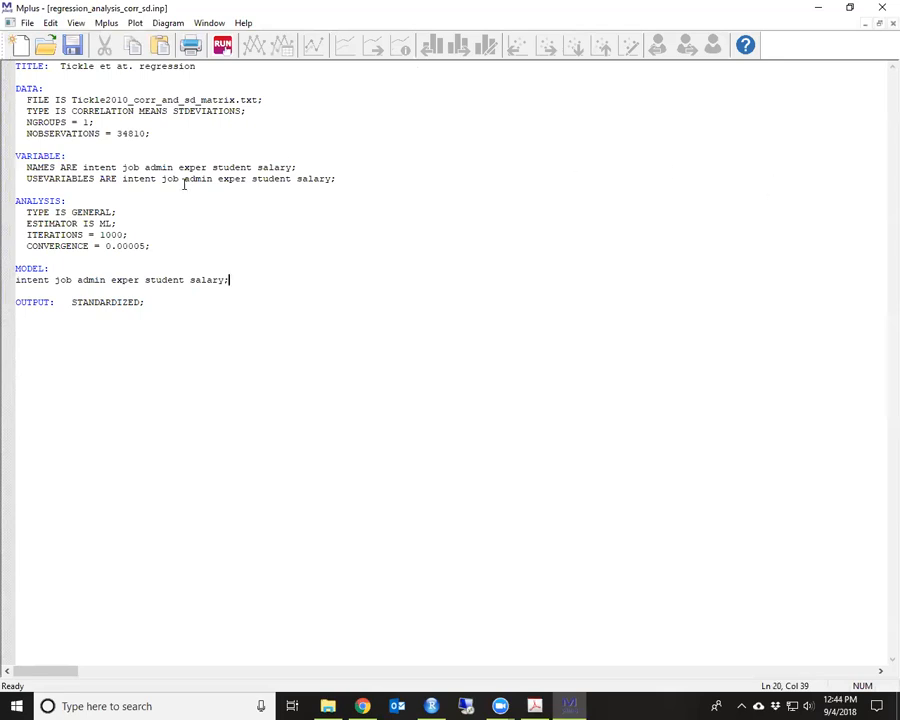
left_click(53, 280)
type("ON")
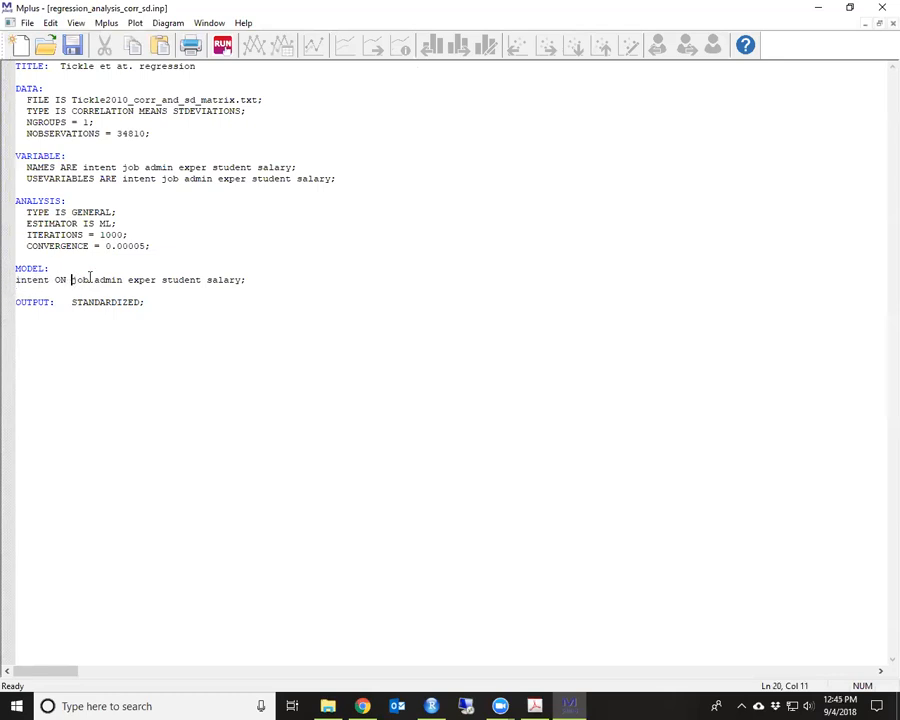
left_click(245, 280)
left_click_drag(245, 280, 243, 290)
left_click(248, 288)
double_click(58, 280)
left_click(250, 280)
- Save the input file and run the regression analysis
left_click(86, 50)
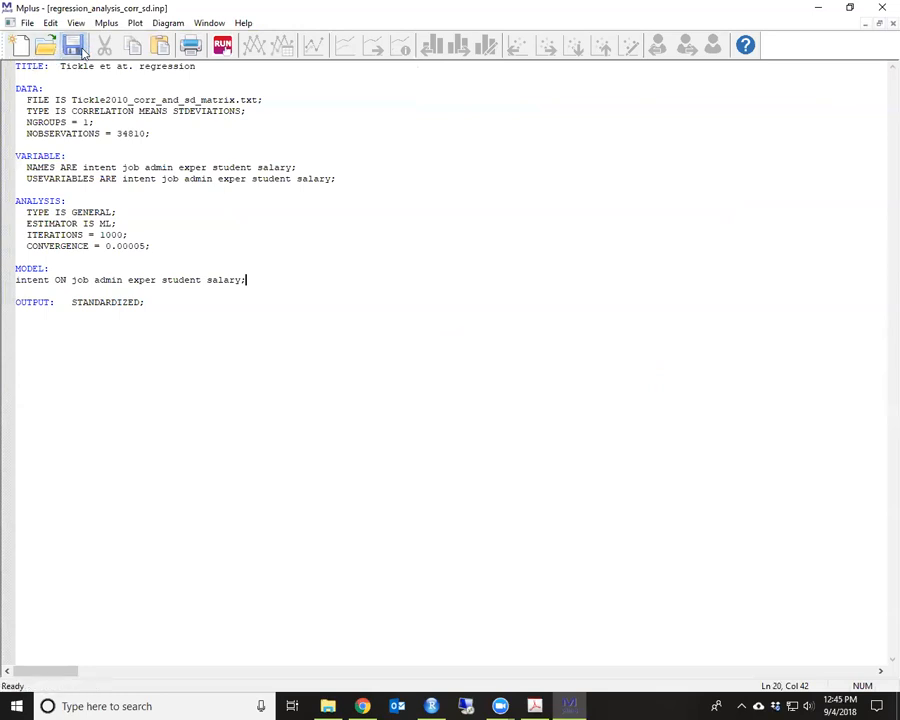
left_click(222, 45)
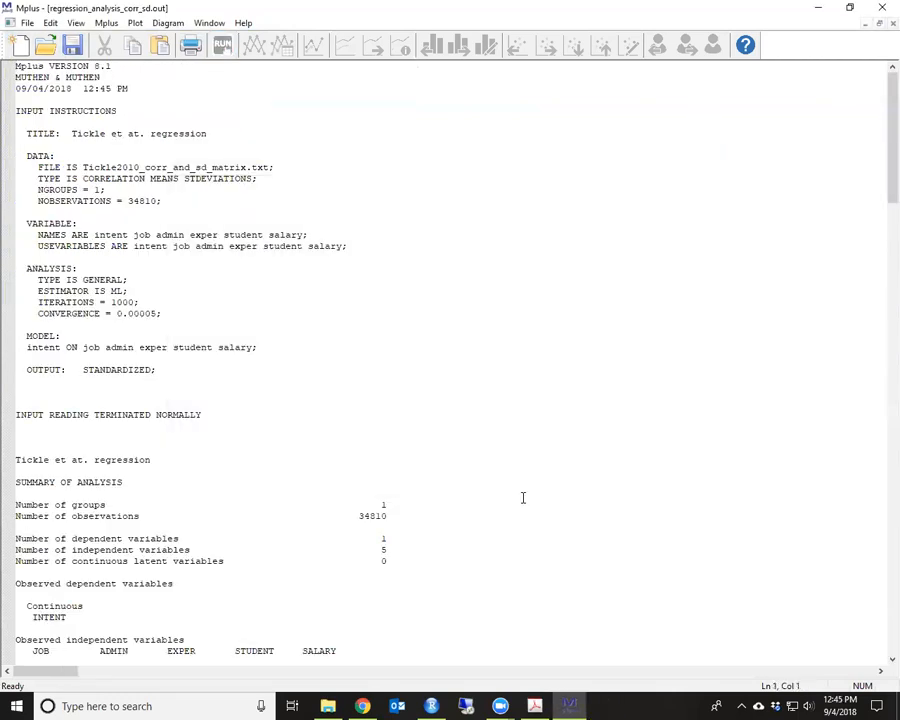
- Examine the output's echoed input instructions, the analysis summary with dependent and independent variables, and the model fit information
left_click(250, 326)
left_click_drag(28, 152, 206, 393)
scroll(360, 450, "down", 8)
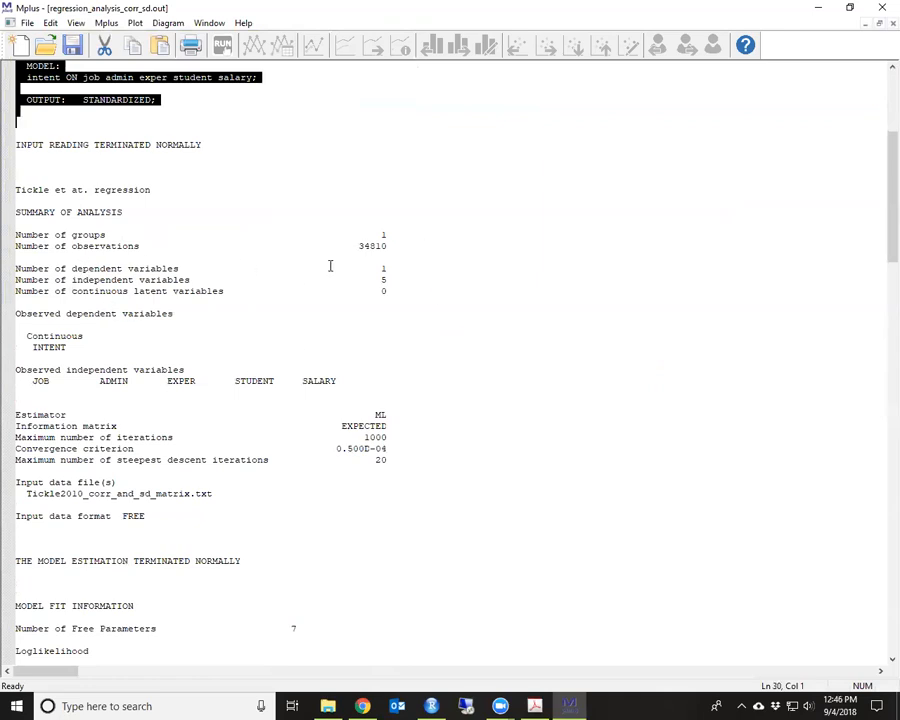
left_click_drag(393, 279, 4, 278)
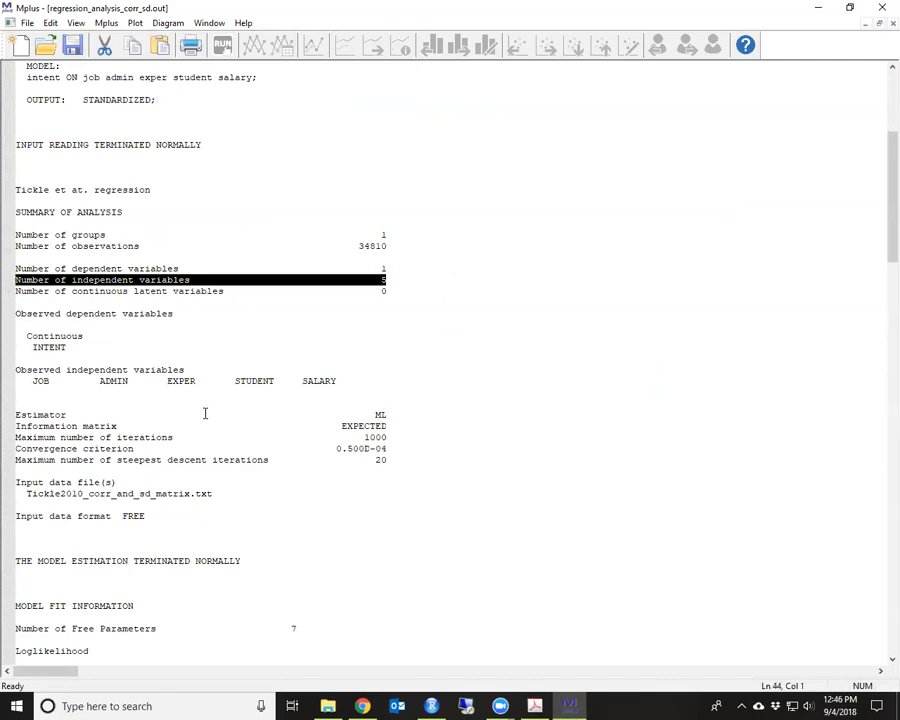
scroll(205, 413, "down", 2)
left_click_drag(342, 310, 95, 325)
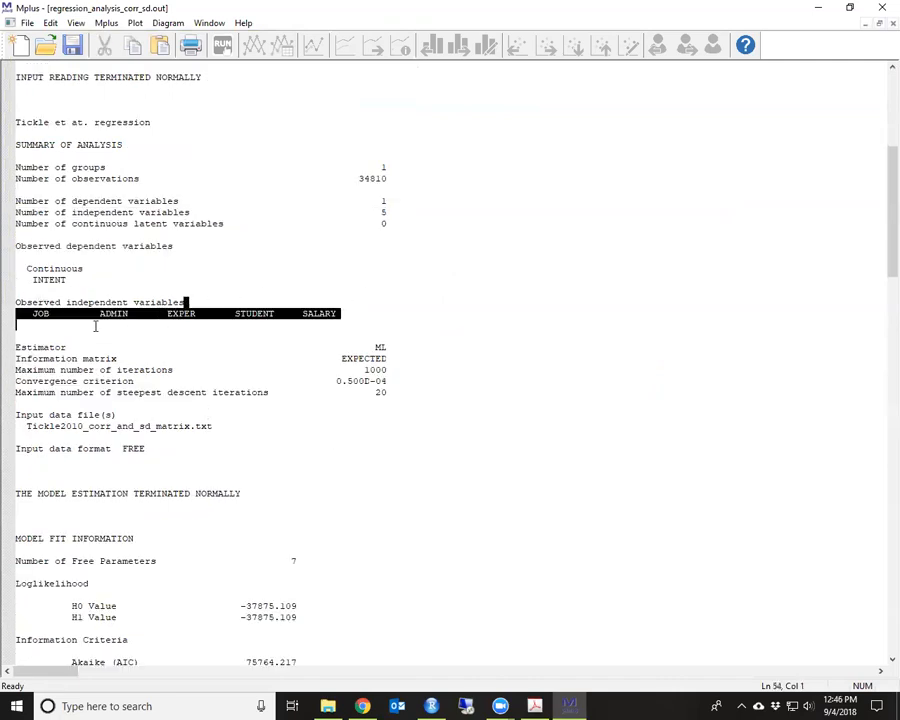
left_click(280, 347)
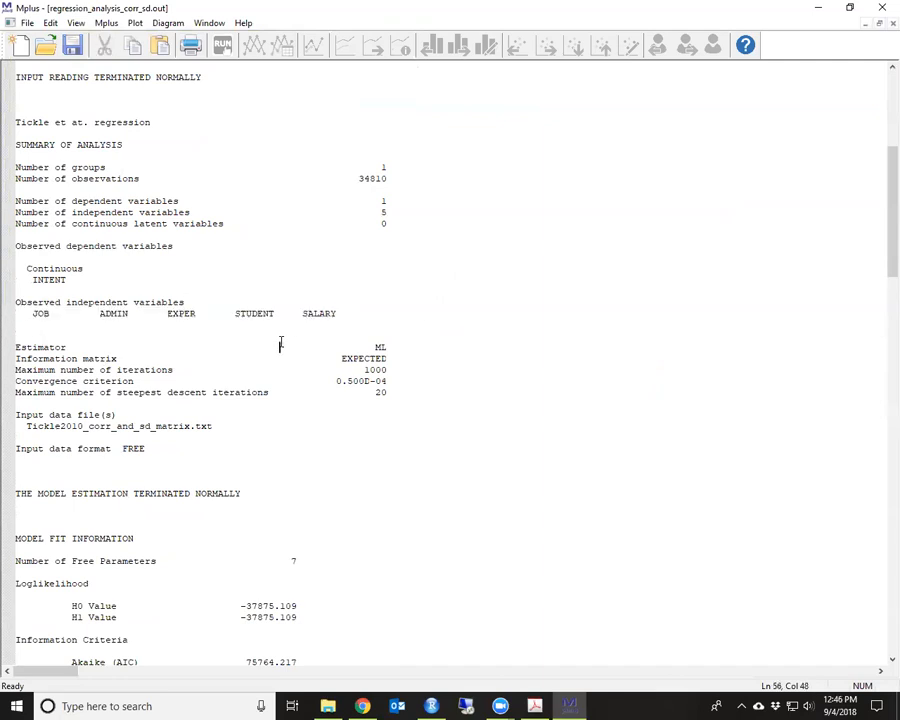
scroll(292, 342, "down", 2)
scroll(292, 342, "down", 2)
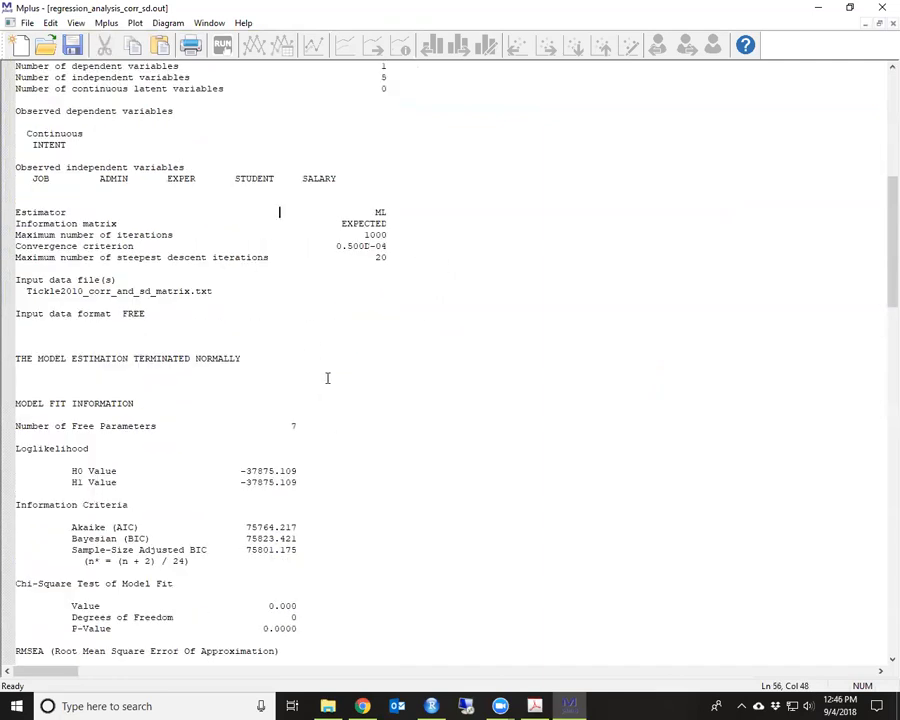
- Examine the full model fit information section and the notice on how the model estimation terminated
scroll(278, 404, "down", 6)
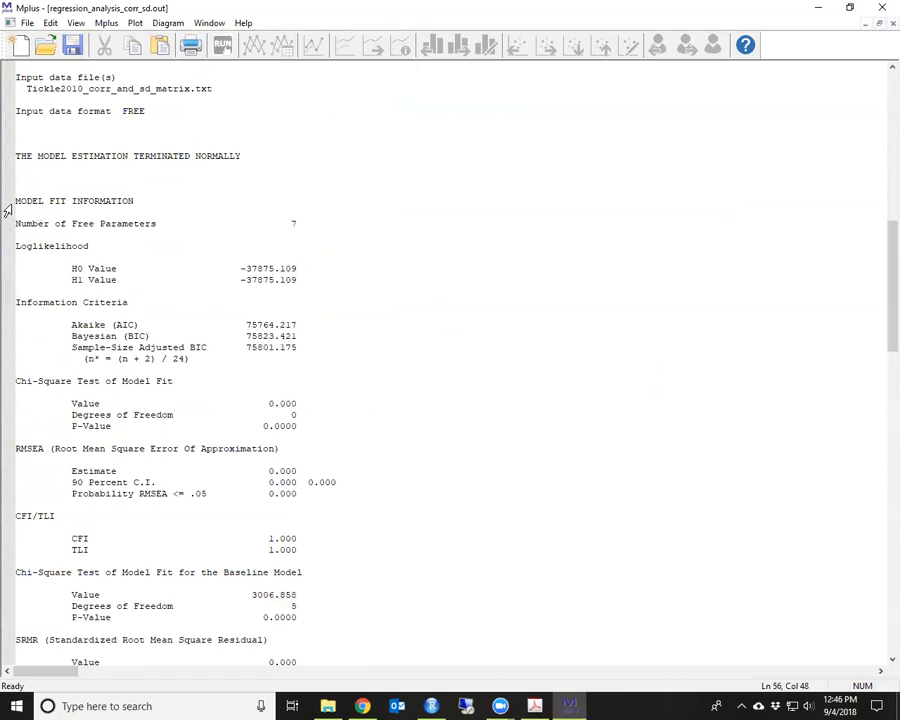
left_click_drag(16, 199, 312, 574)
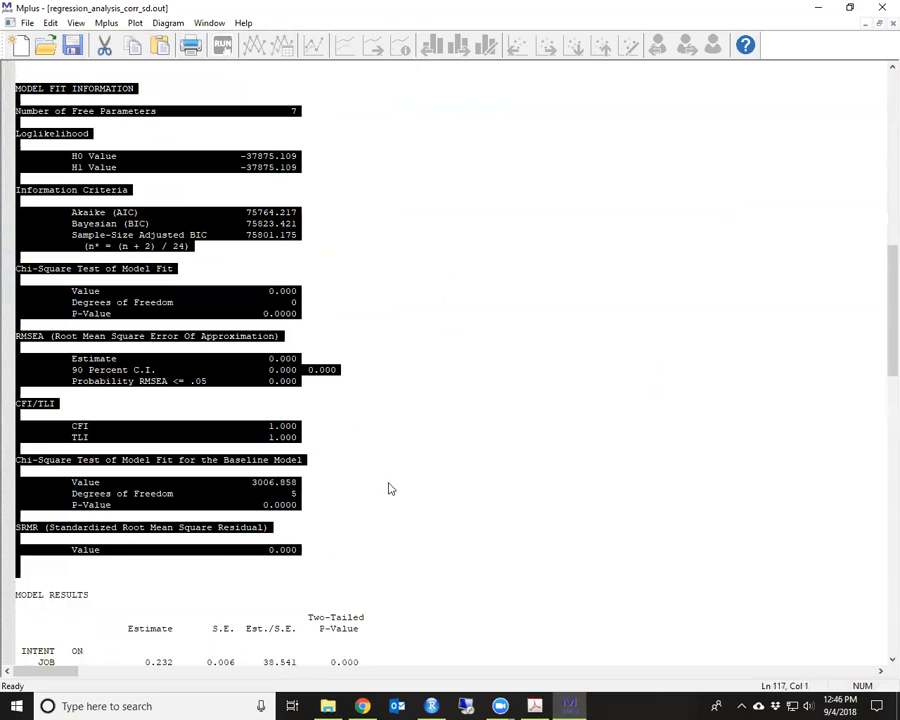
scroll(386, 484, "down", 6)
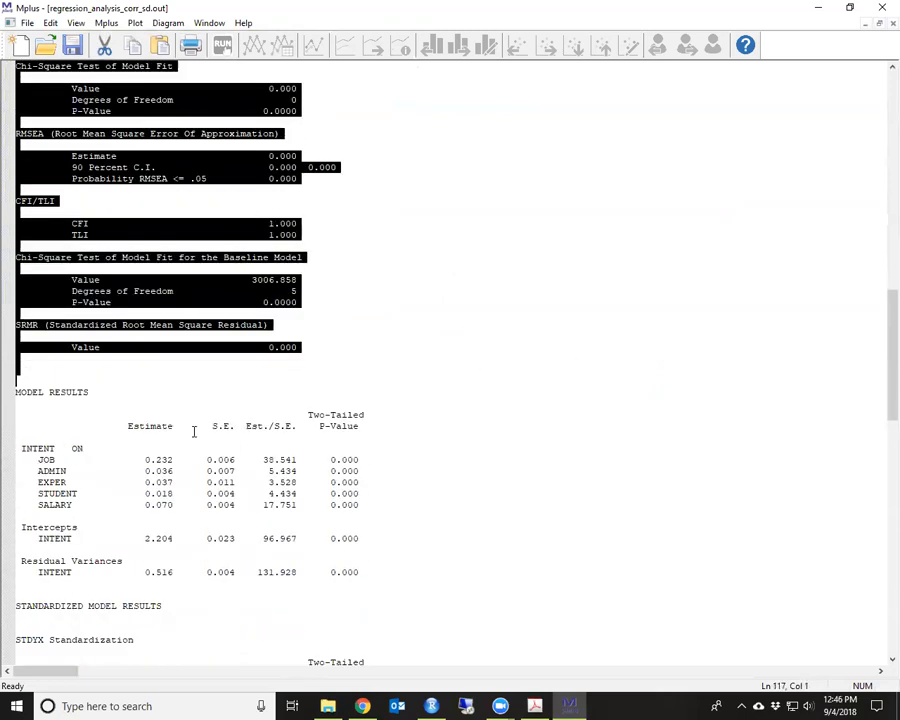
left_click(93, 389)
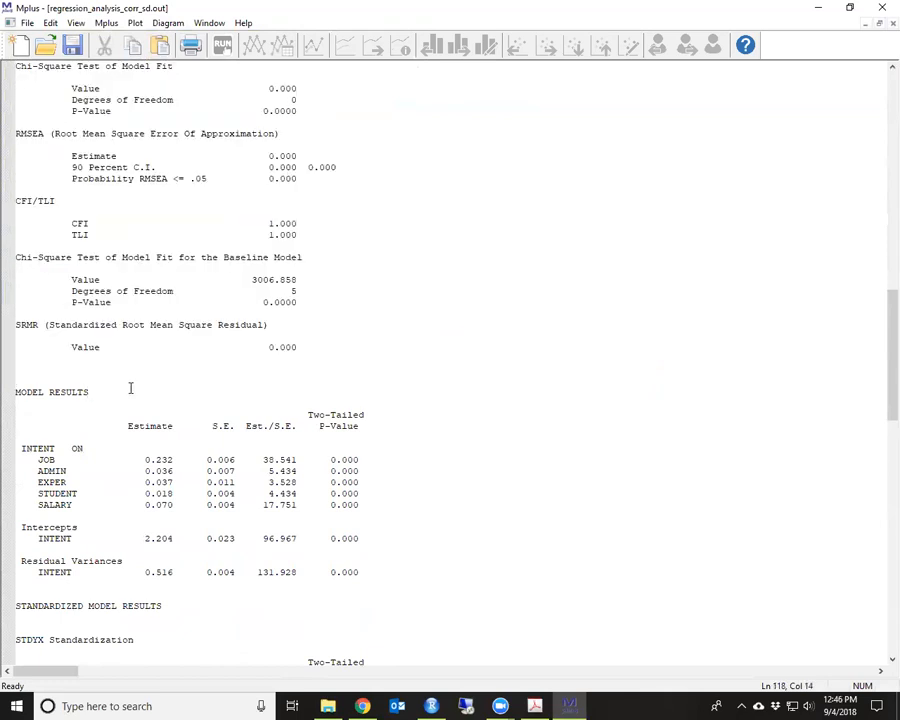
scroll(156, 340, "up", 8)
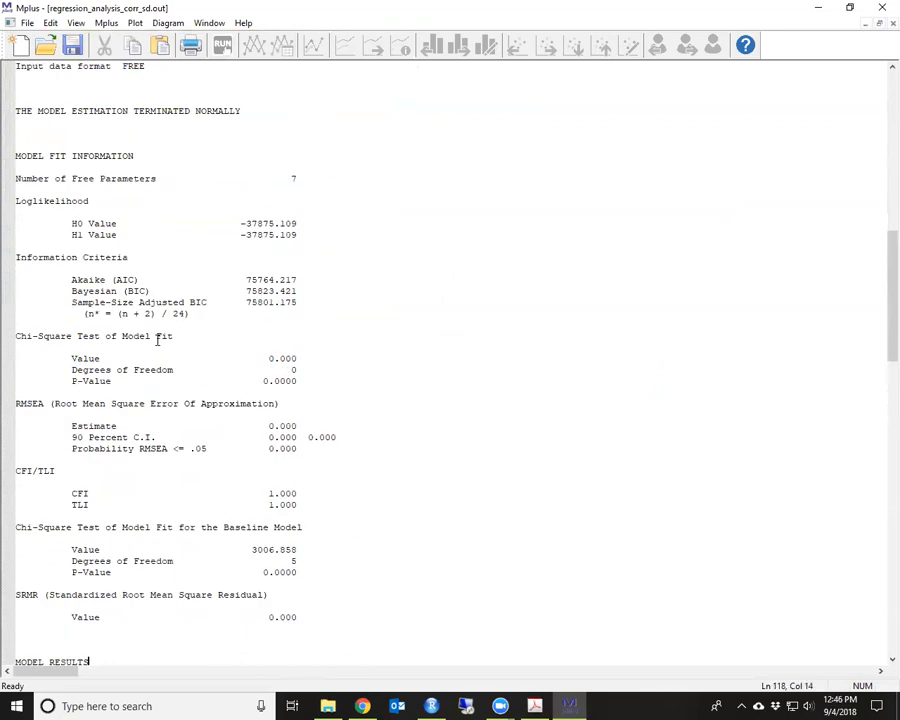
scroll(156, 337, "up", 4)
left_click_drag(16, 245, 259, 243)
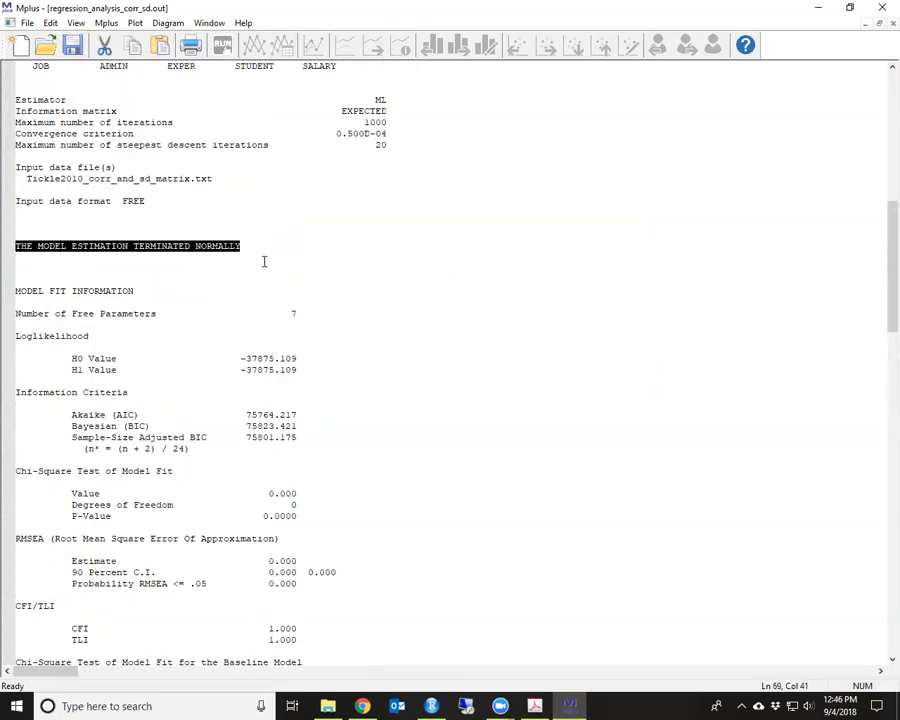
left_click(349, 386)
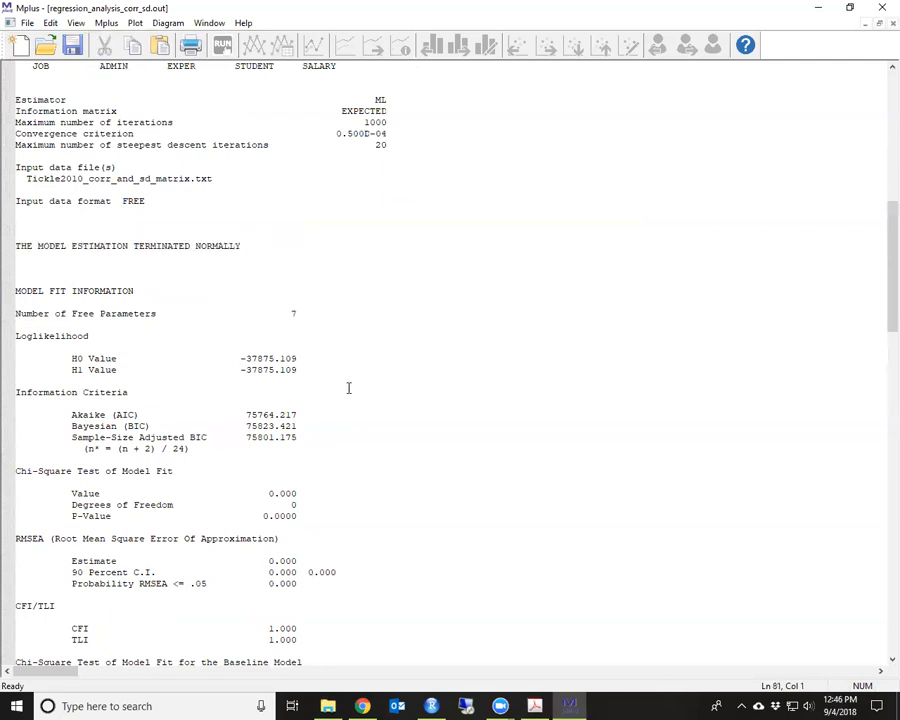
scroll(347, 384, "down", 8)
scroll(280, 464, "down", 4)
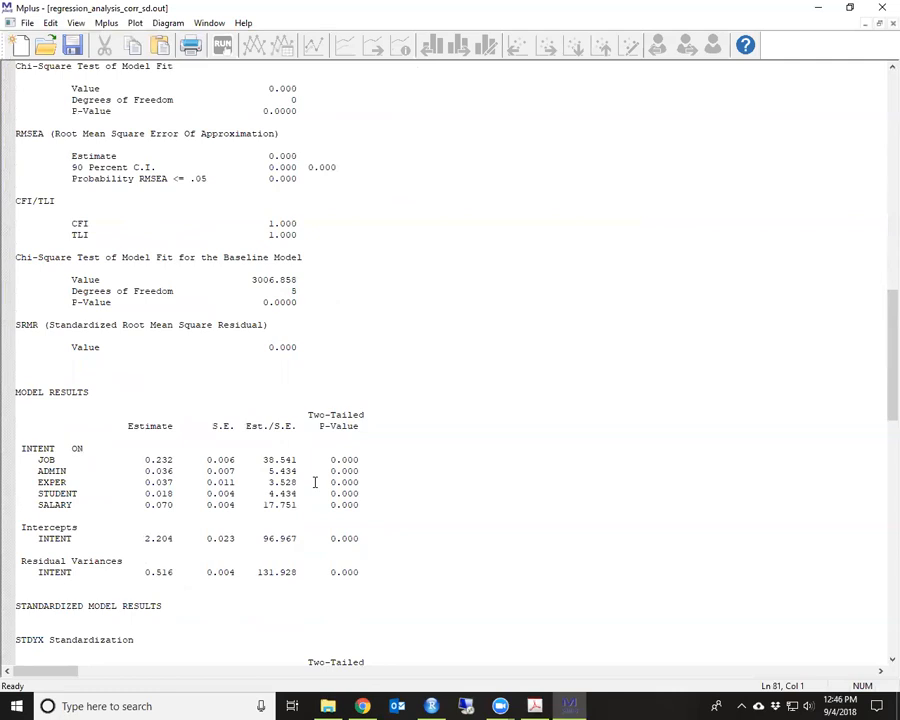
- Review the unstandardized MODEL RESULTS for intent on its predictors: the job estimate, the Est./S.E. column and the two-tailed p-values
scroll(314, 482, "down", 4)
left_click_drag(16, 257, 88, 257)
left_click(70, 325)
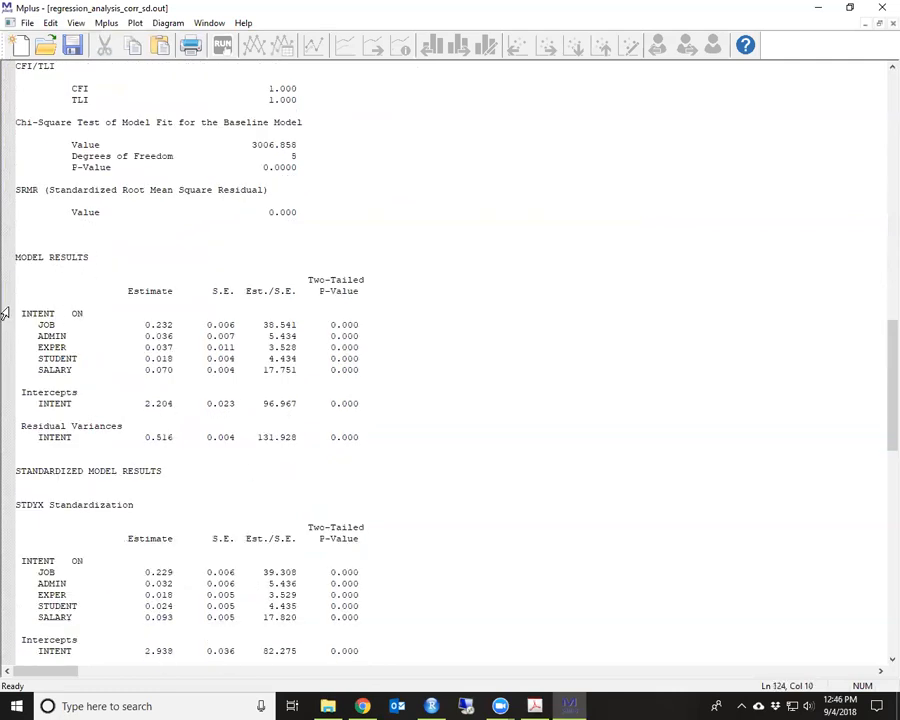
scroll(130, 315, "down", 2)
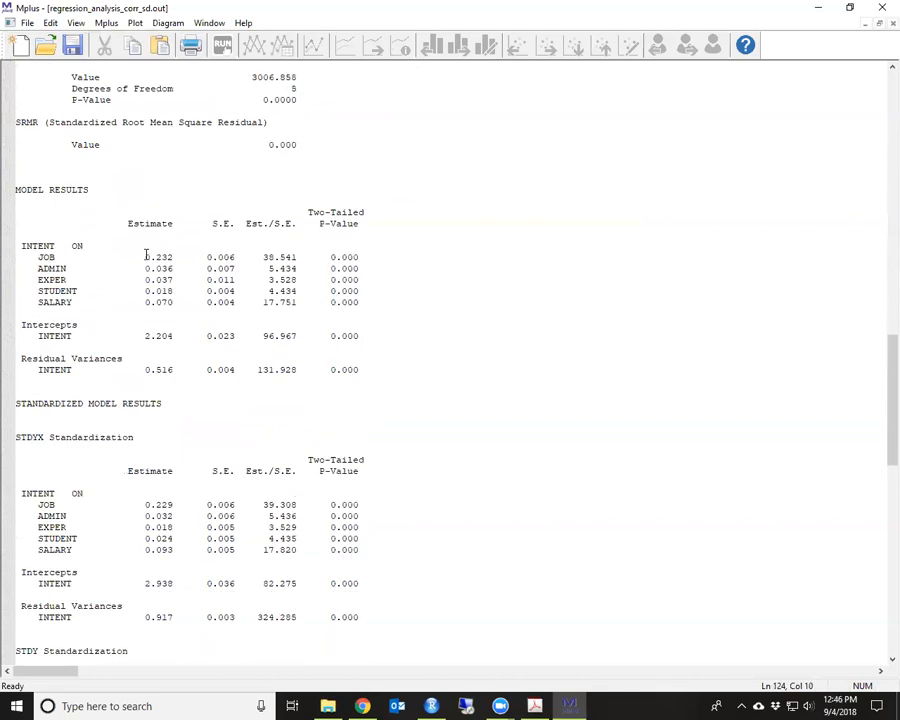
left_click_drag(145, 257, 173, 257)
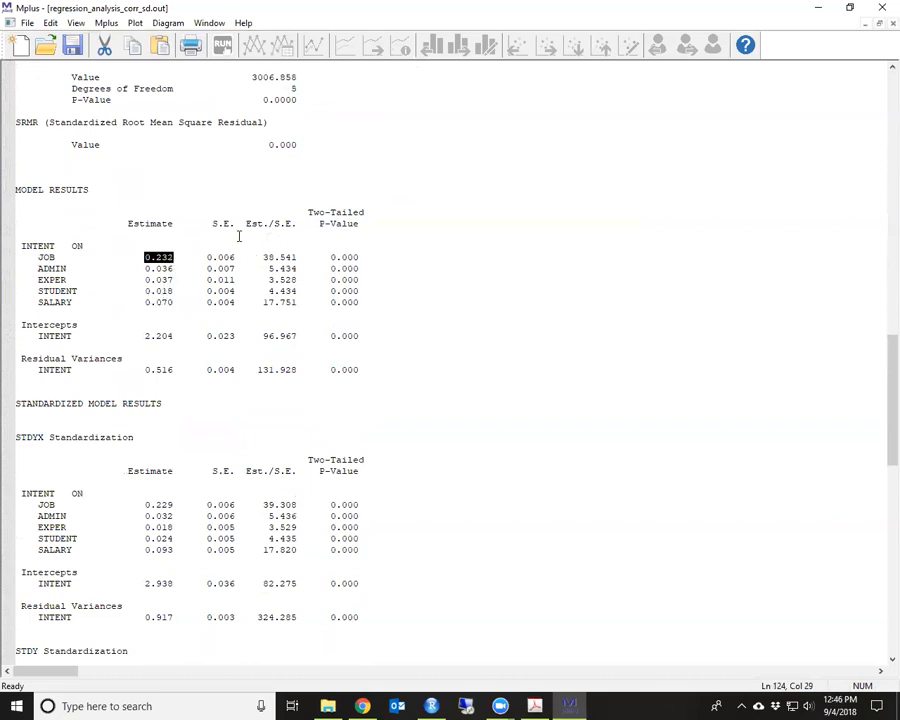
left_click_drag(219, 222, 294, 222)
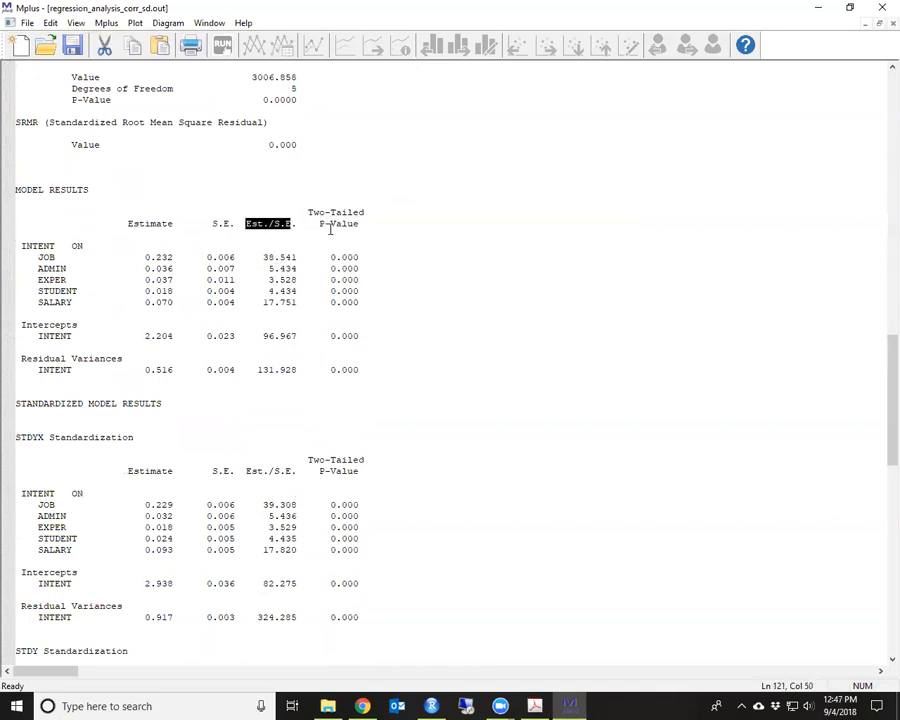
left_click_drag(307, 211, 362, 225)
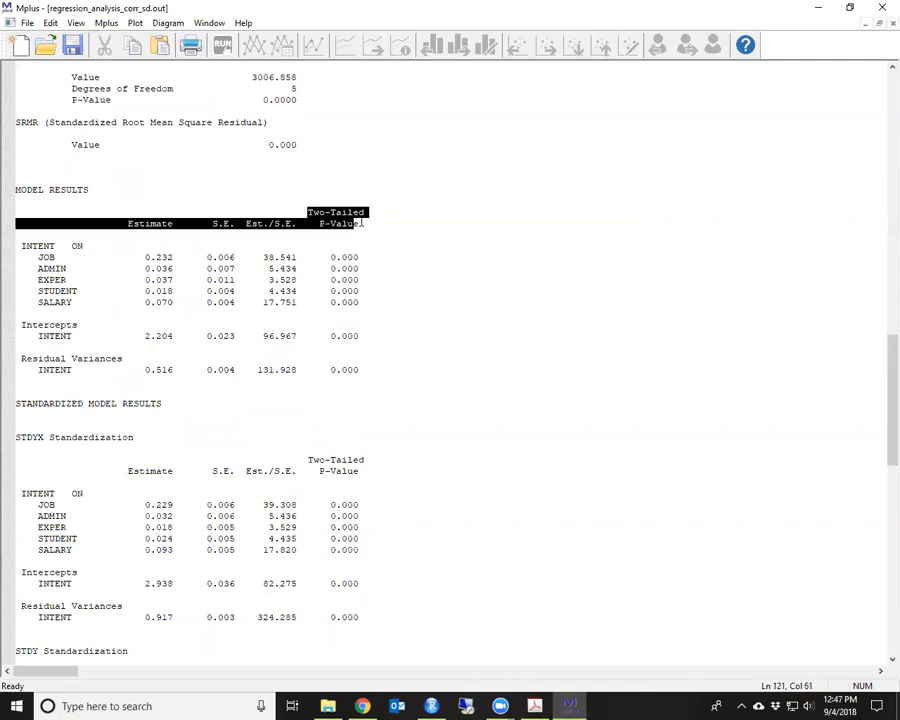
left_click(362, 234)
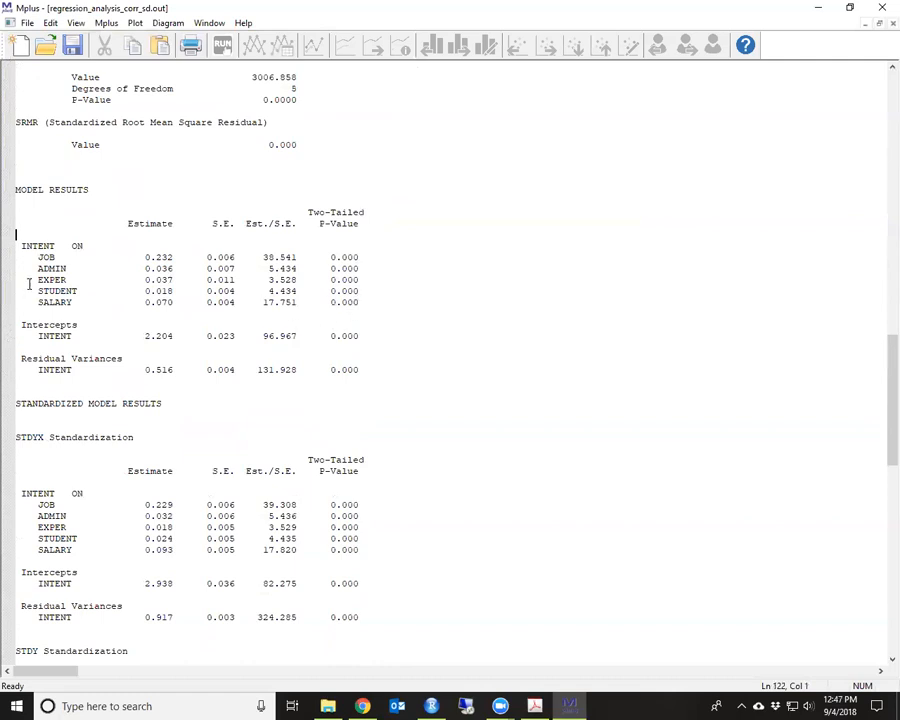
- Check the unstandardized intercept and residual variance of INTENT
scroll(23, 253, "down", 2)
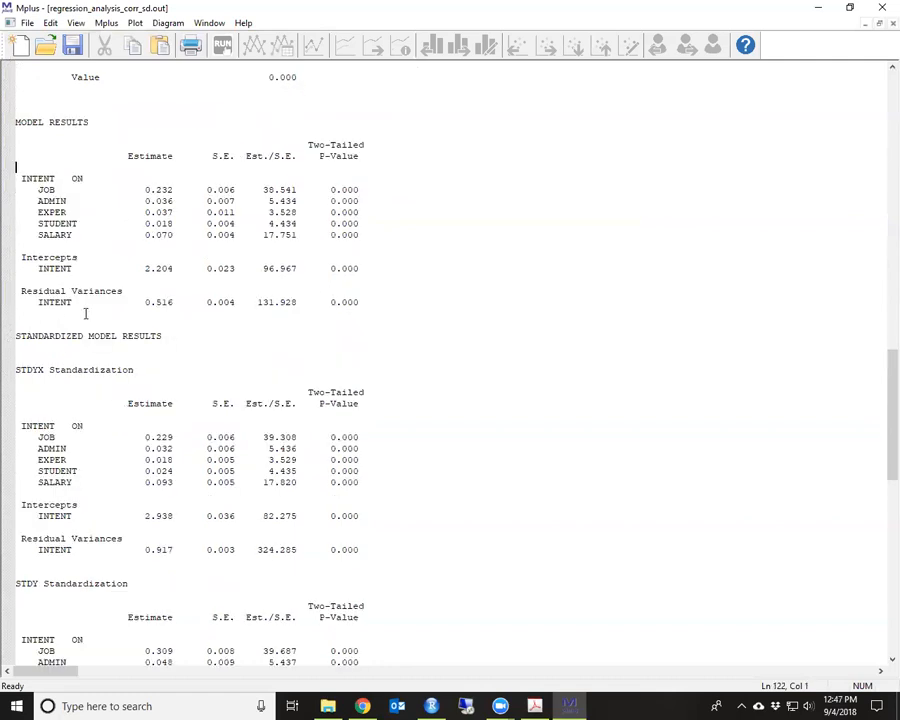
left_click_drag(22, 256, 358, 270)
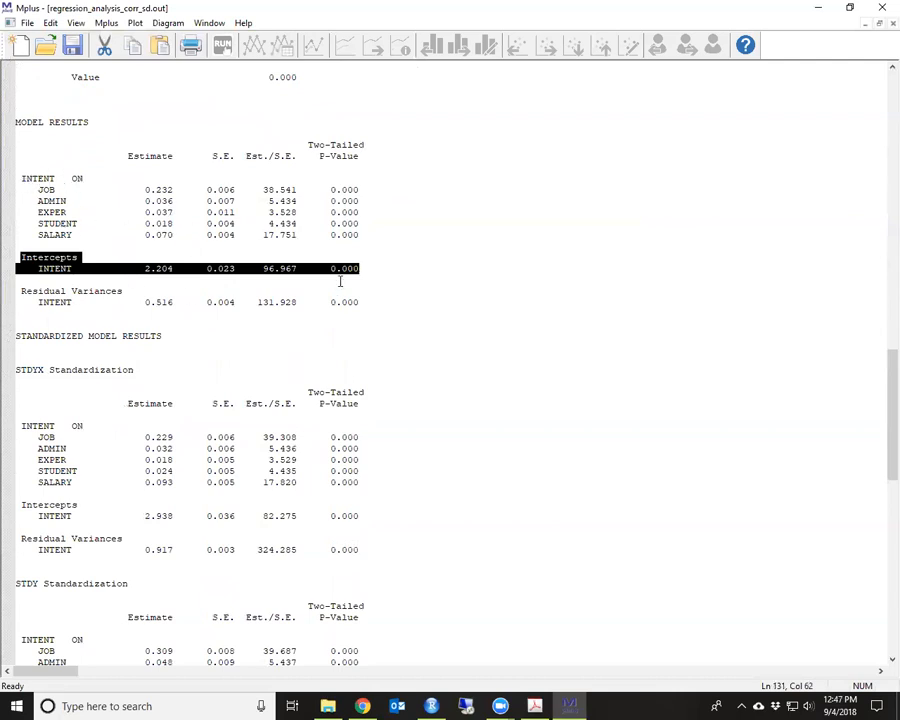
left_click(12, 280)
left_click_drag(130, 303, 173, 323)
- Find the STANDARDIZED MODEL RESULTS and inspect the STDYX estimate of JOB
scroll(181, 321, "down", 2)
scroll(181, 321, "down", 4)
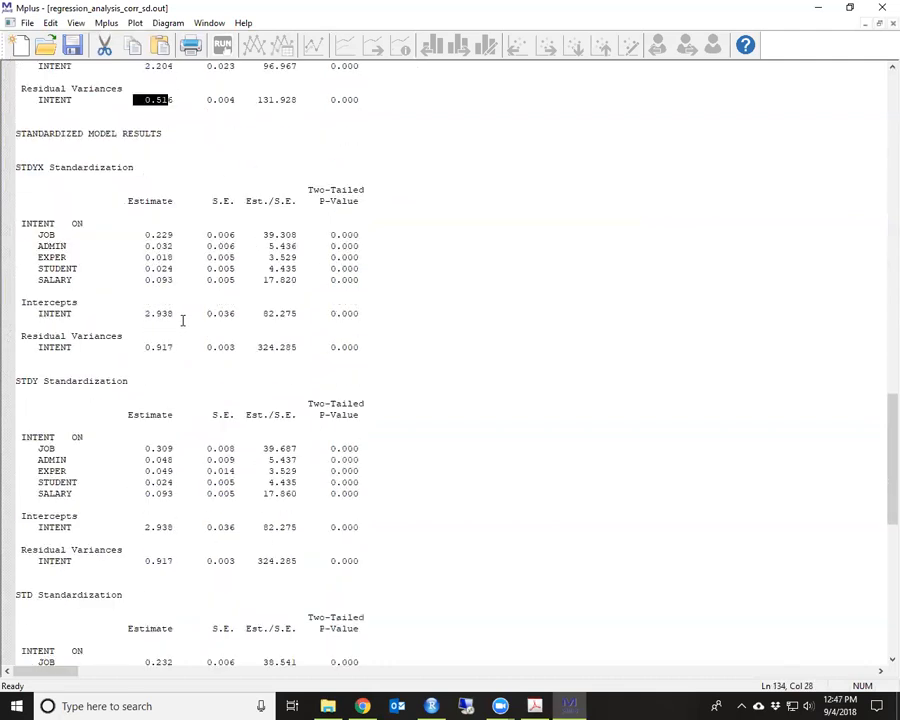
left_click(16, 133)
left_click_drag(16, 133, 184, 130)
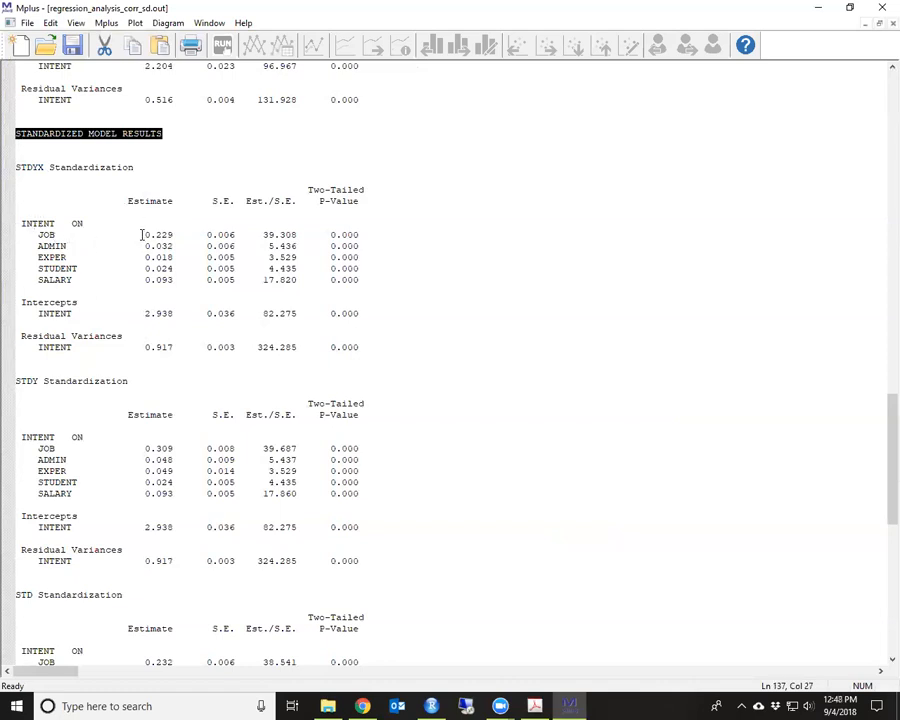
left_click_drag(143, 234, 178, 243)
left_click(175, 234)
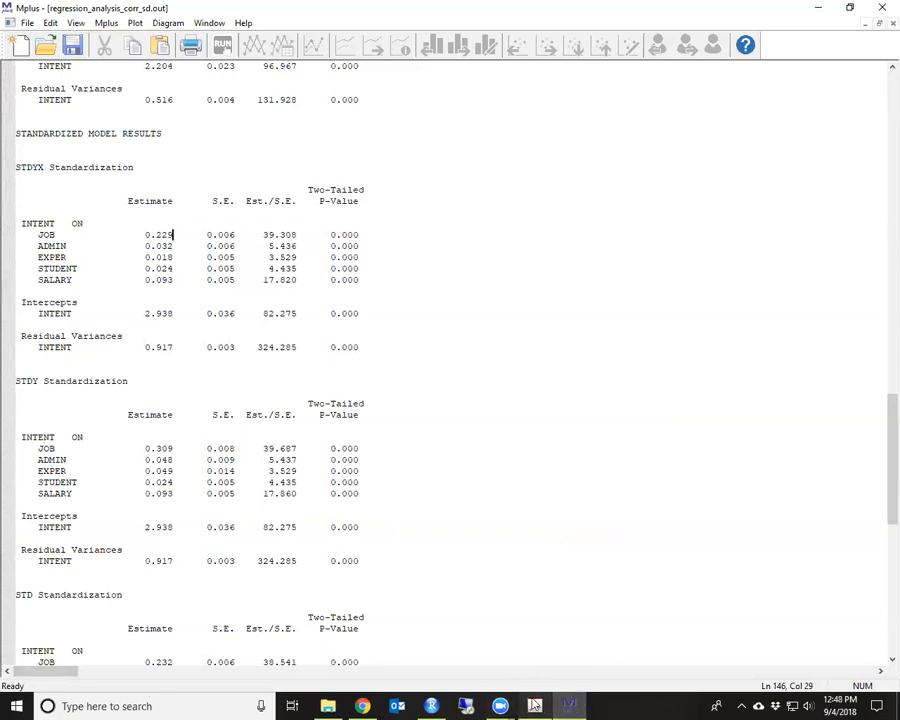
- Switch to the Tickle2010 article in Adobe Acrobat, view the Fig. 2 path coefficients for comparison, and return to the Mplus output
left_click(535, 706)
scroll(415, 512, "down", 5)
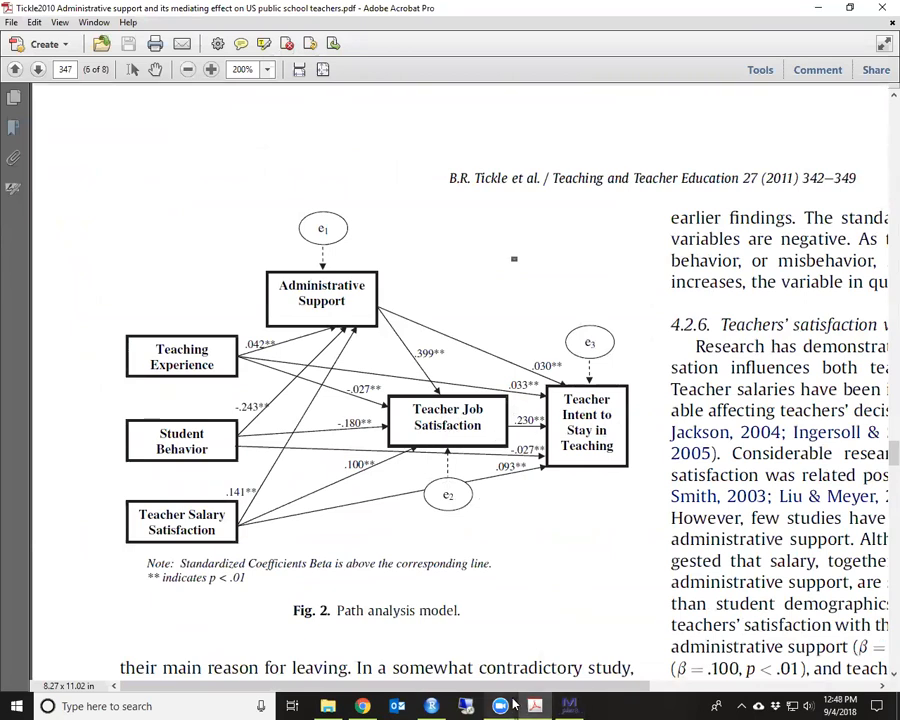
left_click(583, 705)
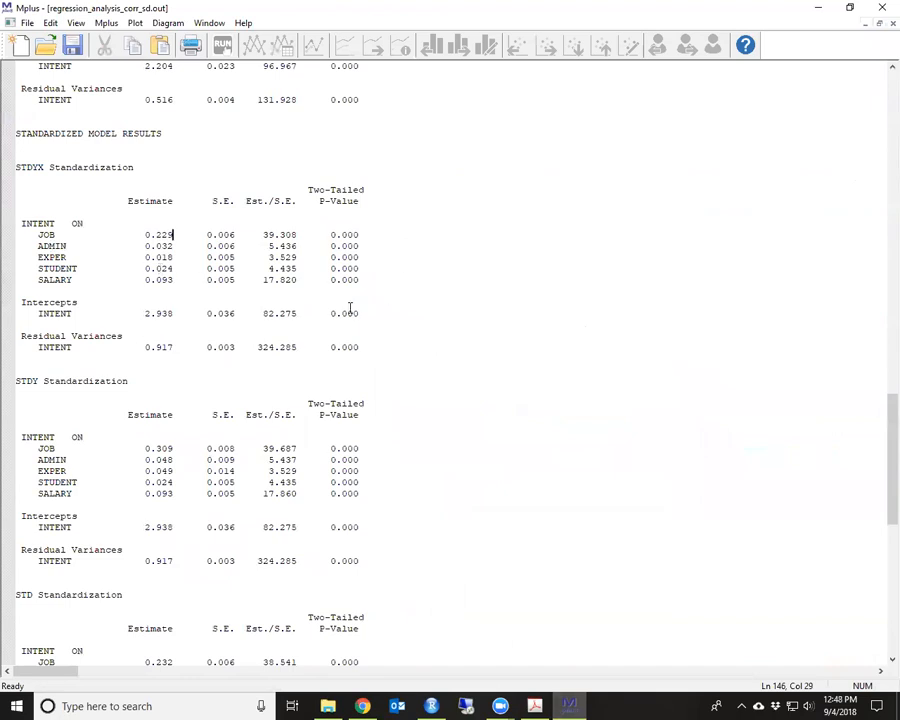
- Compare the STDYX Standardization and STDY Standardization sections of the standardized results
left_click(433, 371)
left_click(10, 168)
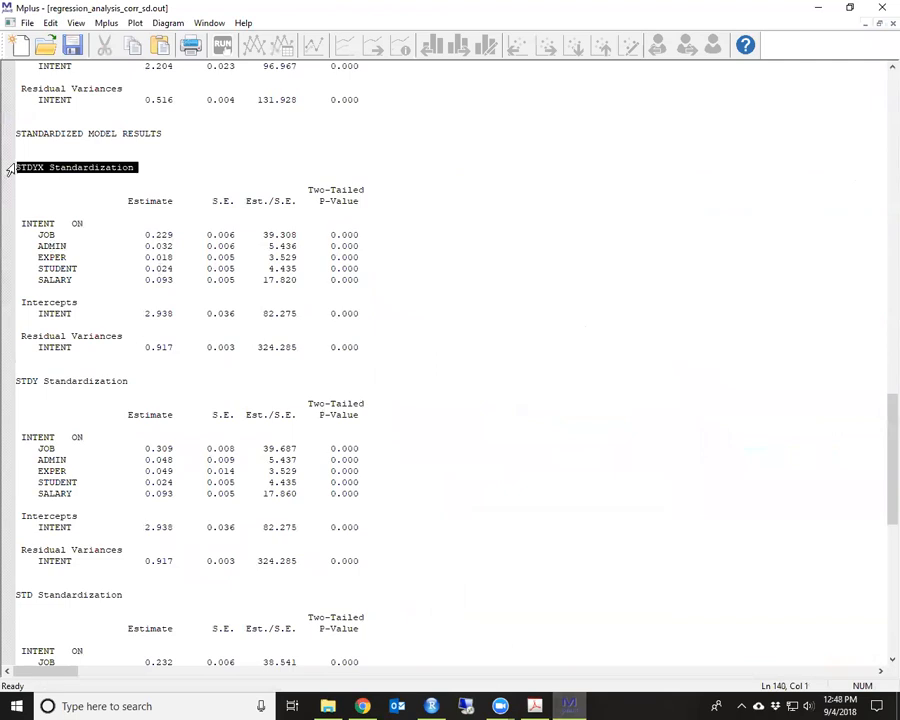
left_click(180, 170)
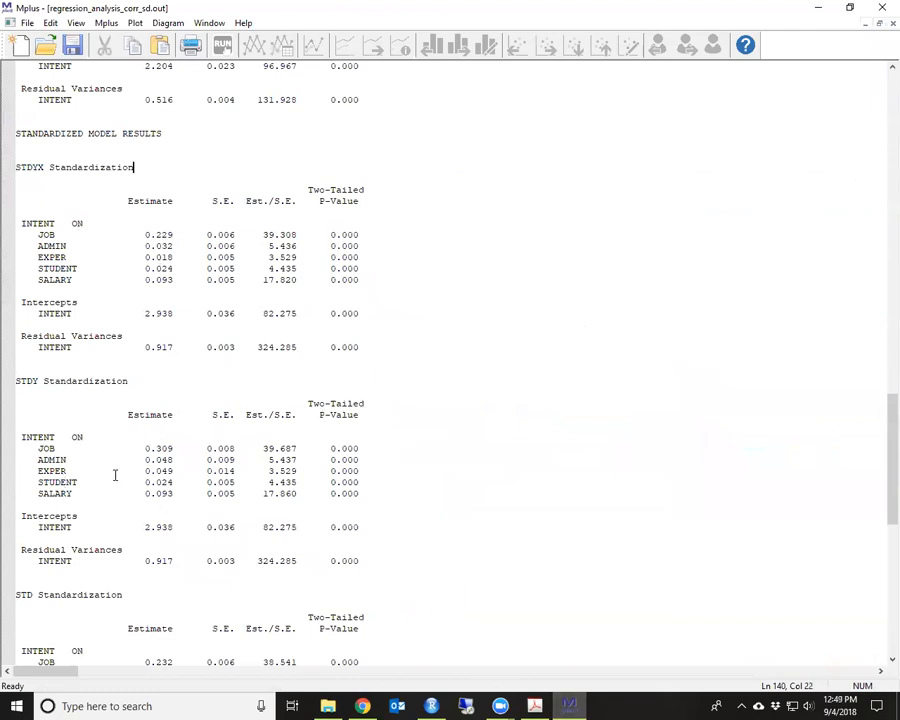
left_click(366, 491)
triple_click(17, 381)
left_click(17, 381)
left_click(375, 459)
- Examine the R-SQUARE section and its estimate for INTENT
scroll(374, 457, "down", 2)
scroll(329, 456, "down", 10)
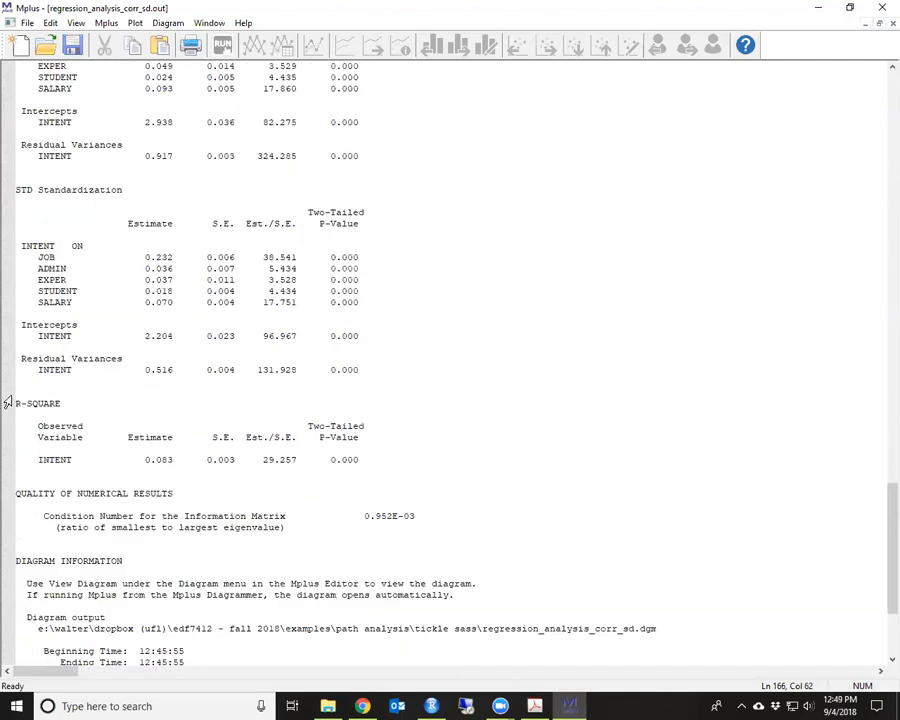
left_click_drag(15, 403, 62, 404)
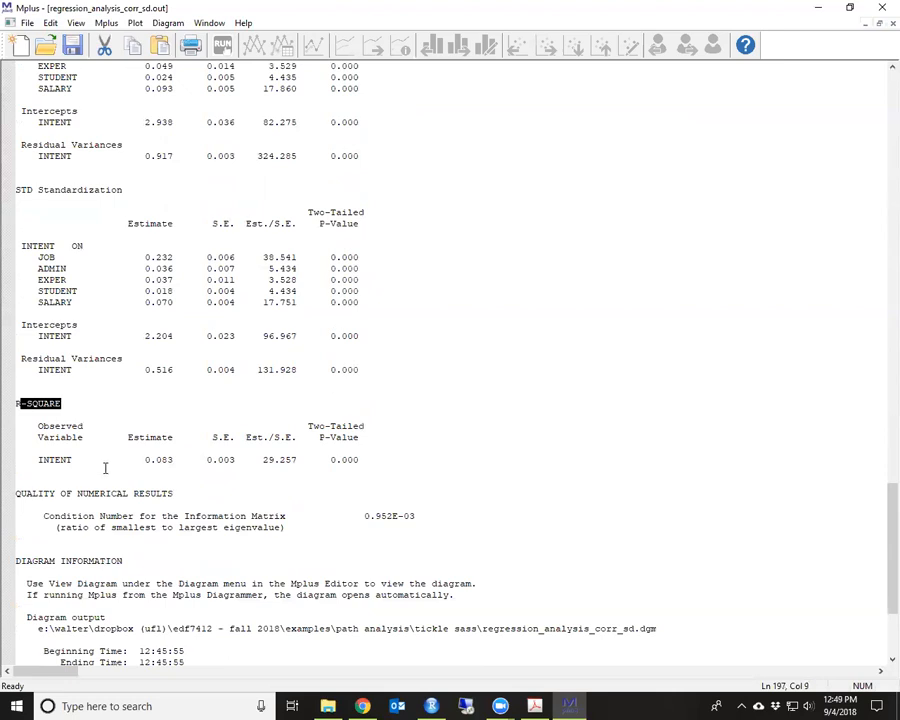
left_click(139, 459)
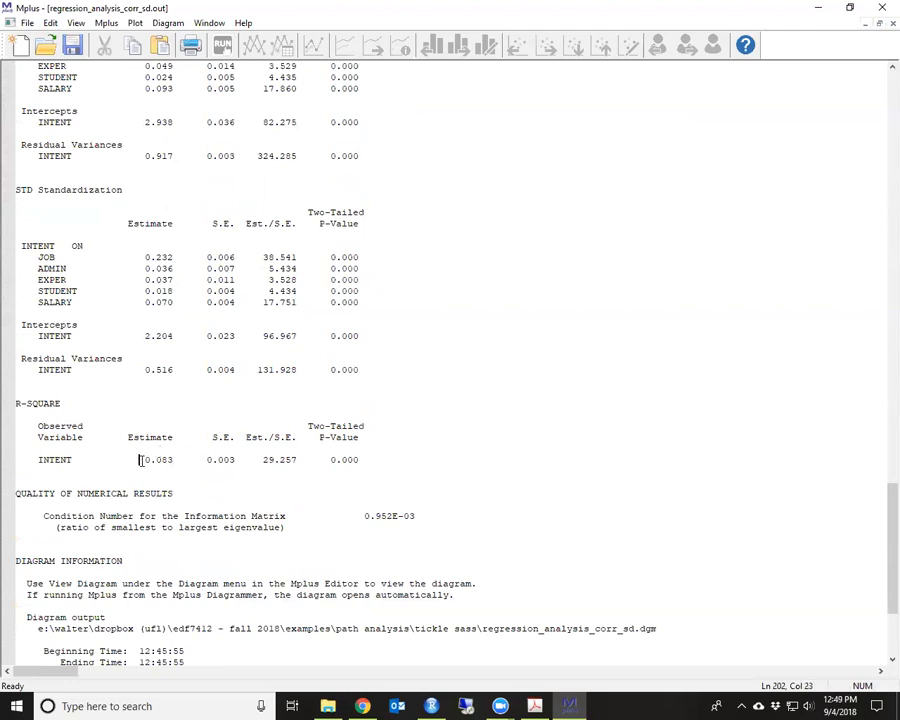
left_click_drag(161, 459, 171, 460)
left_click(137, 464)
left_click_drag(185, 464, 140, 460)
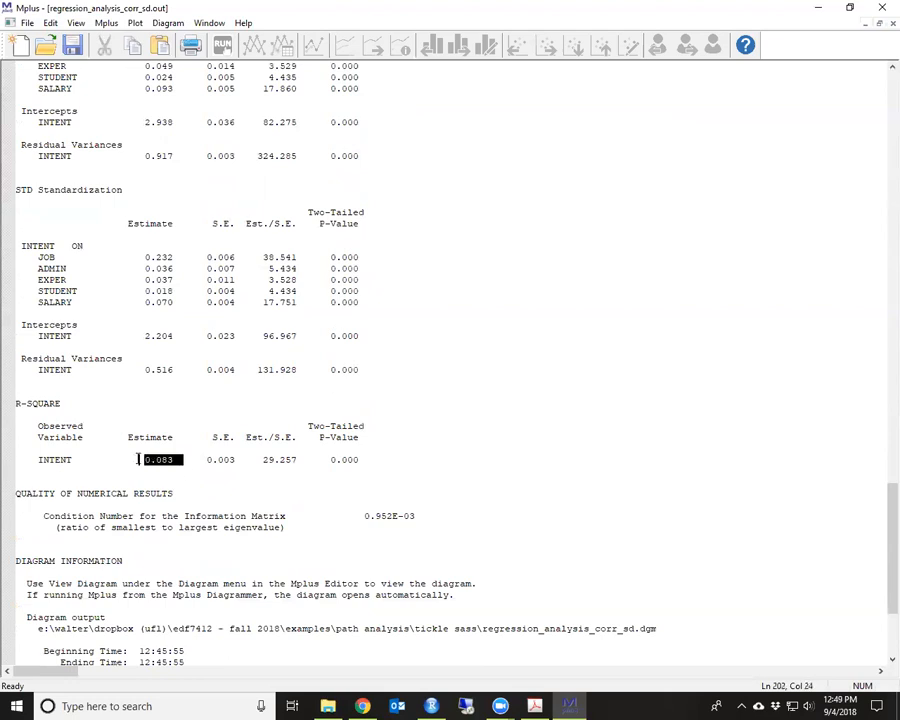
left_click(456, 478)
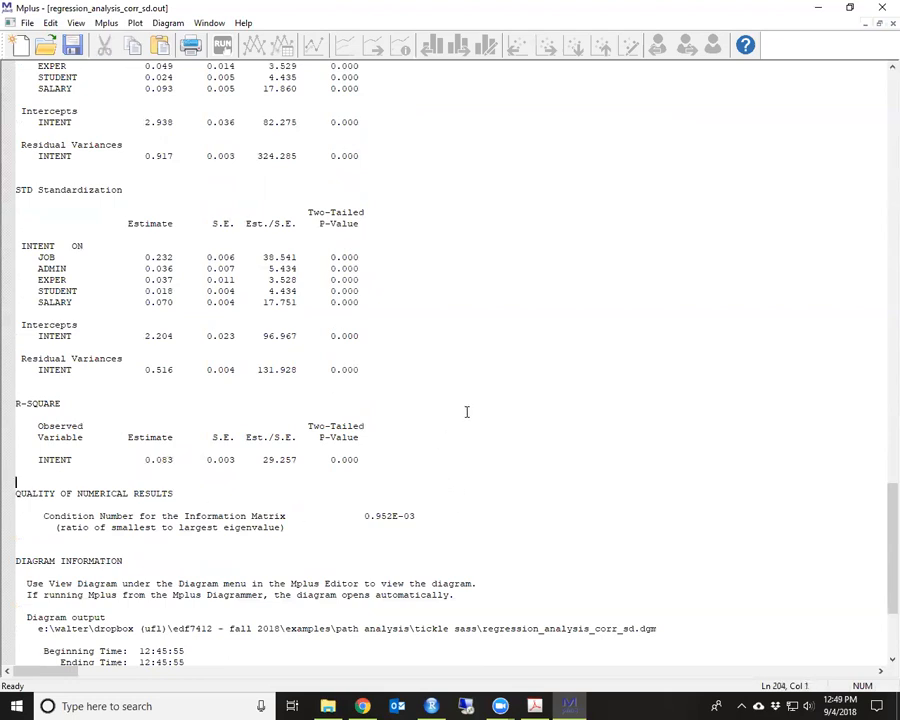